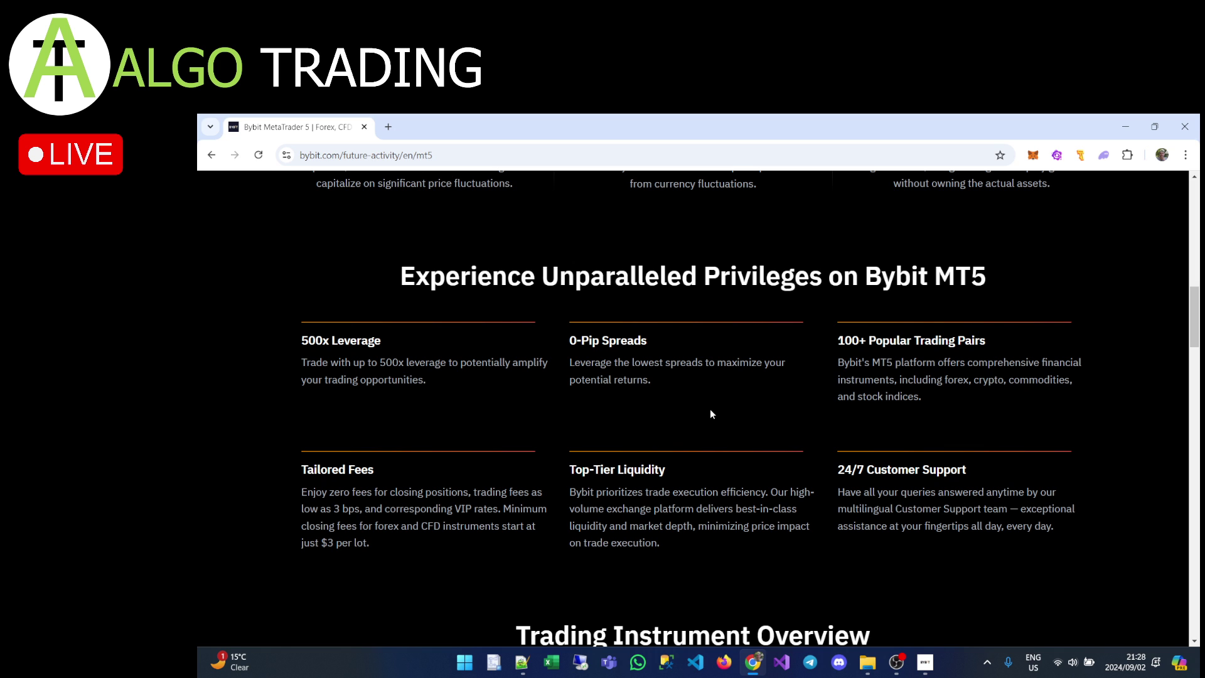
- Scroll the Bybit MT5 page past the BTCUSDT, ETHUSDT and SOLUSDT spreads table to Advantages of MT5
scroll(711, 412, "down", 1)
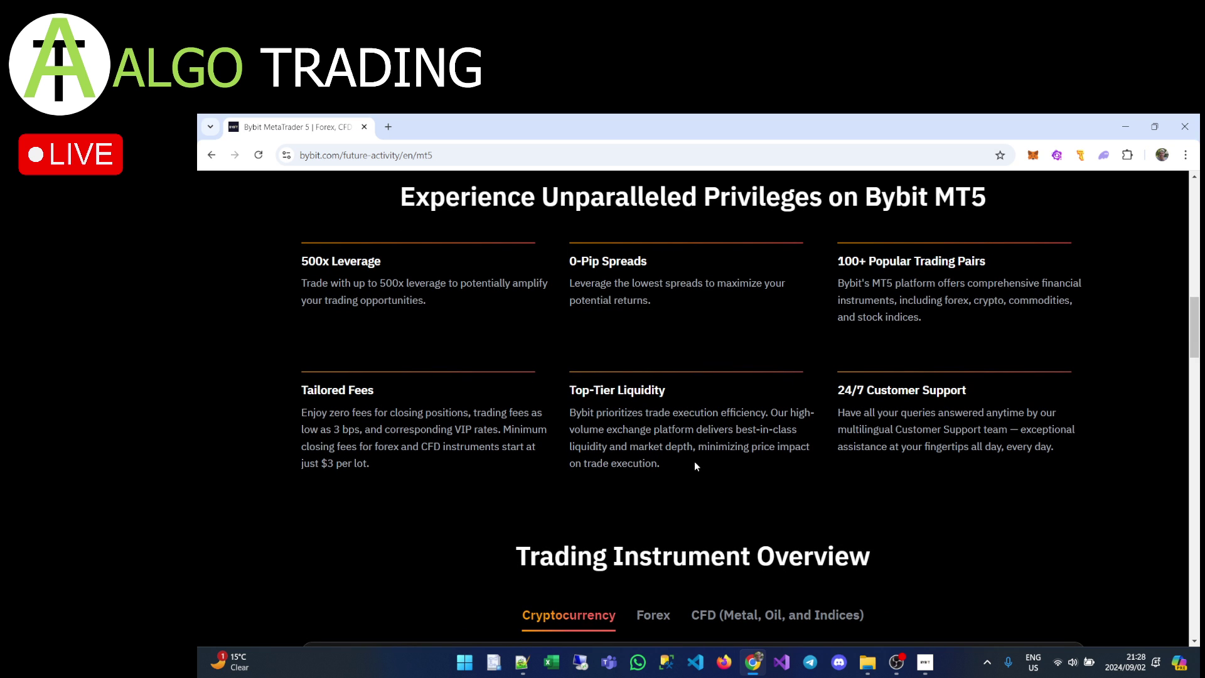
scroll(753, 464, "down", 1)
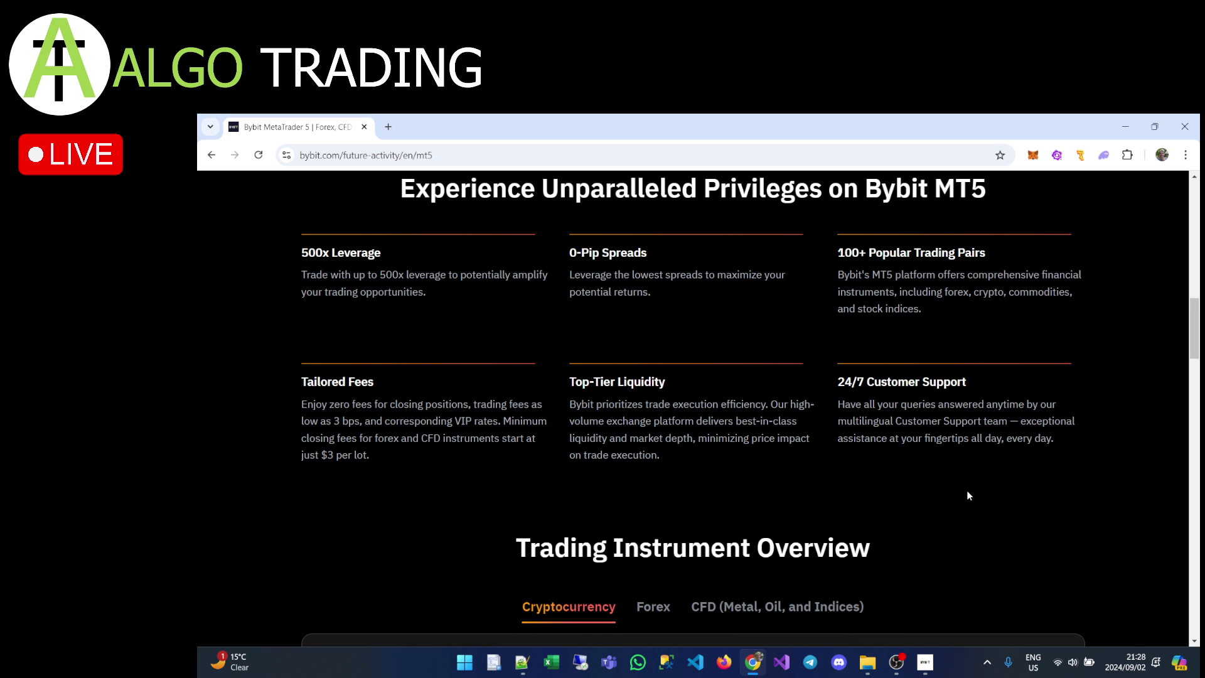
scroll(967, 491, "down", 2)
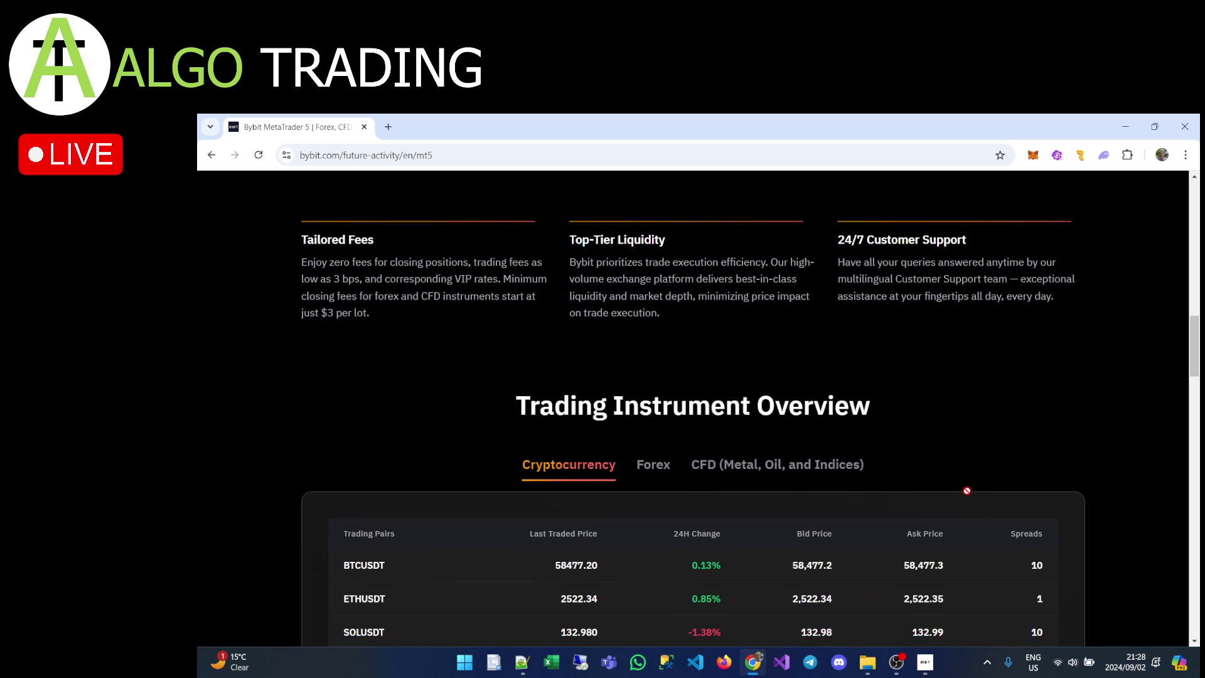
scroll(967, 490, "down", 1)
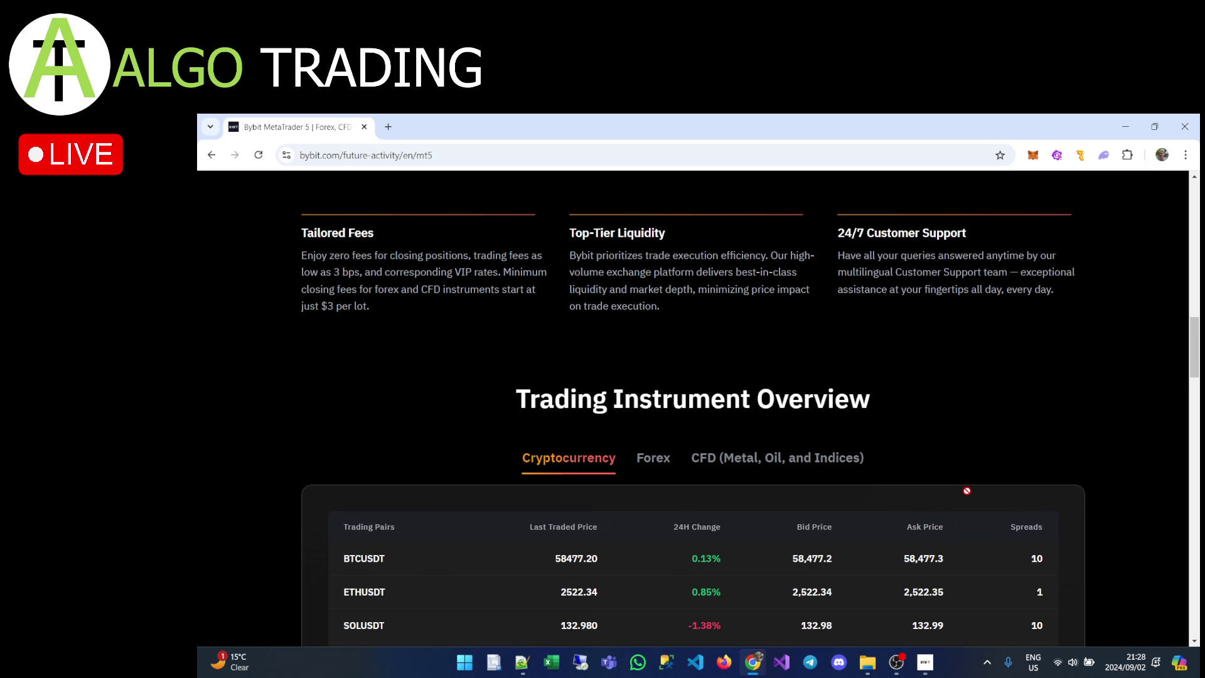
scroll(968, 491, "down", 5)
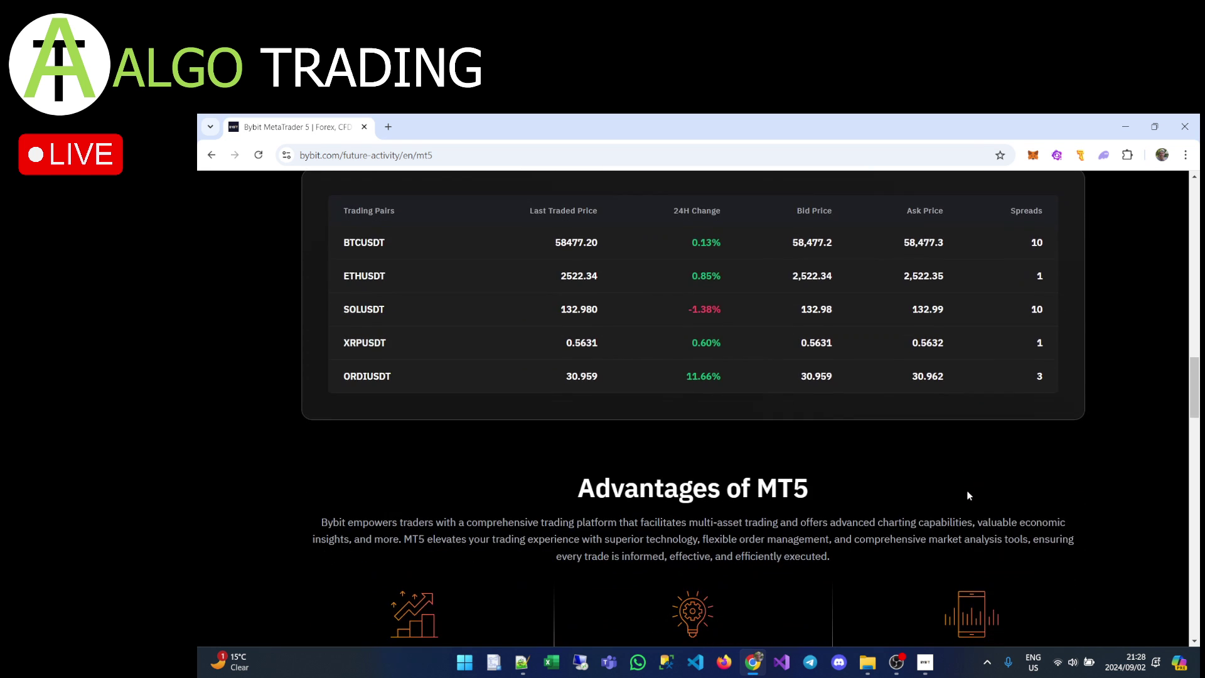
scroll(967, 496, "down", 5)
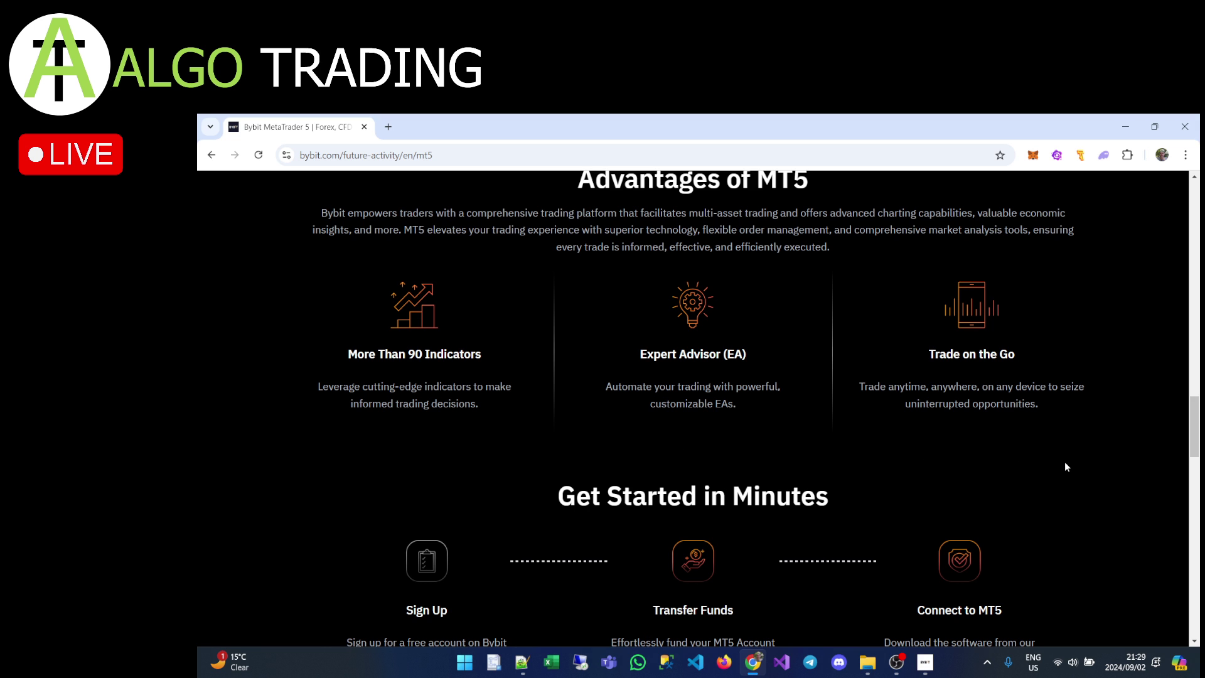
- Scroll to the Get Started in Minutes steps, then bring the Notepad++ login notes forward
scroll(1066, 463, "down", 1)
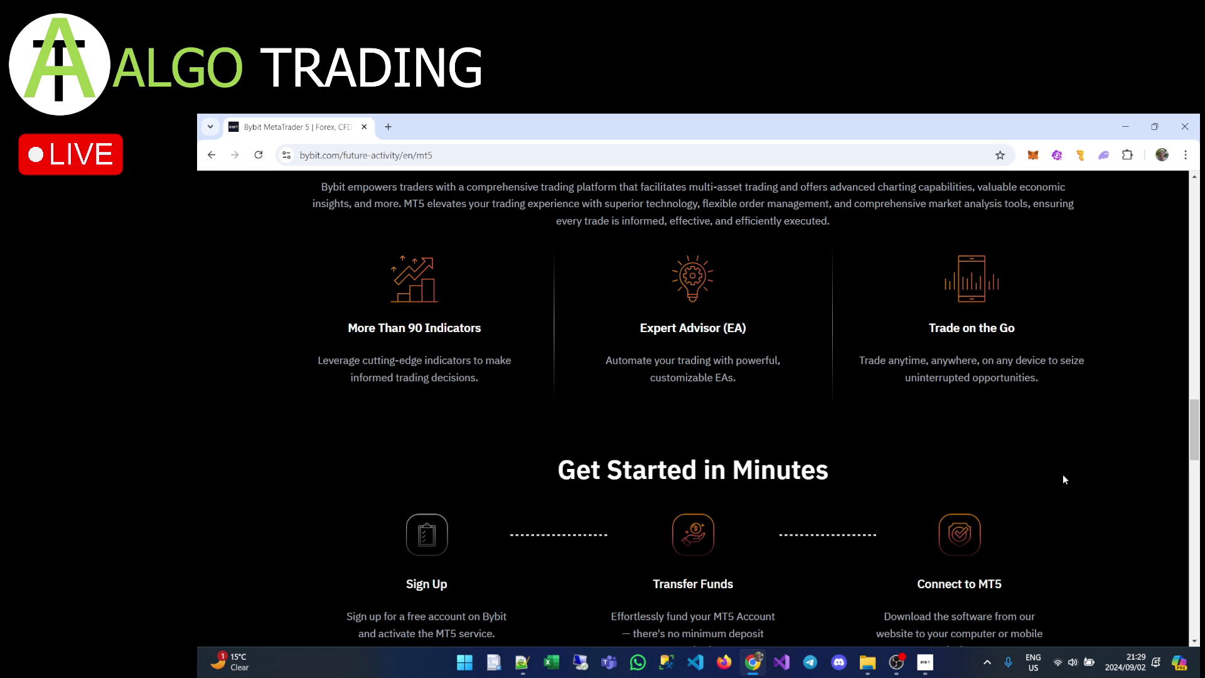
scroll(1064, 480, "down", 1)
scroll(1064, 480, "up", 2)
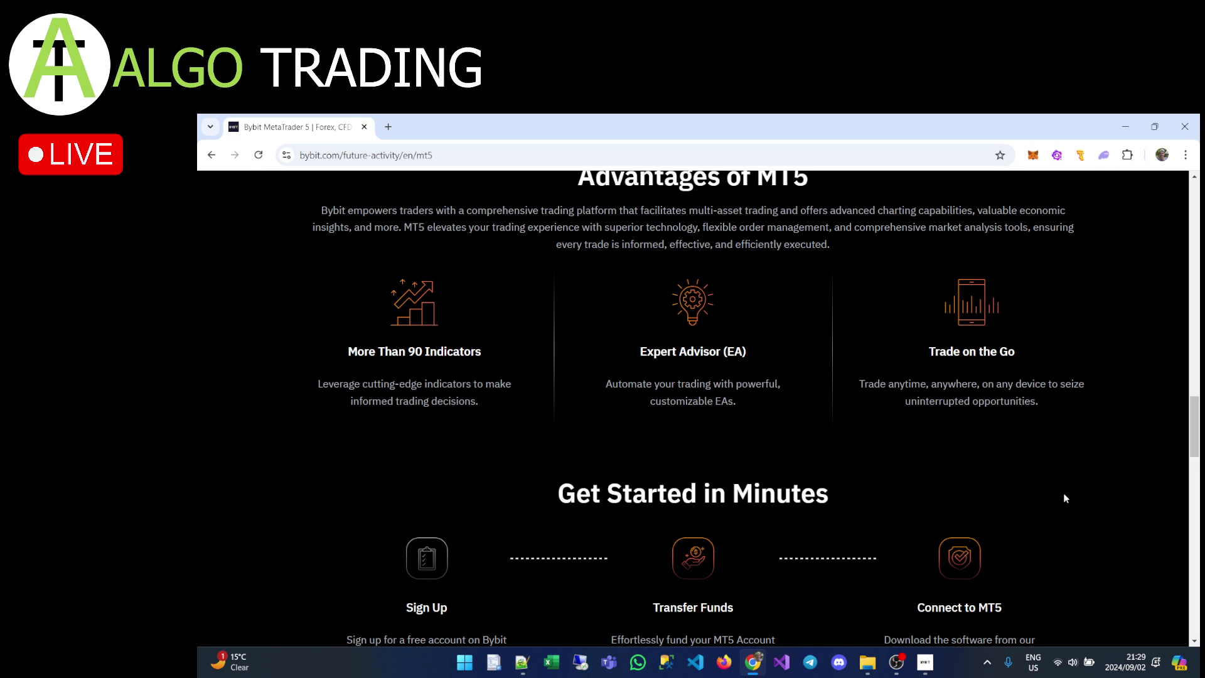
scroll(1065, 494, "down", 2)
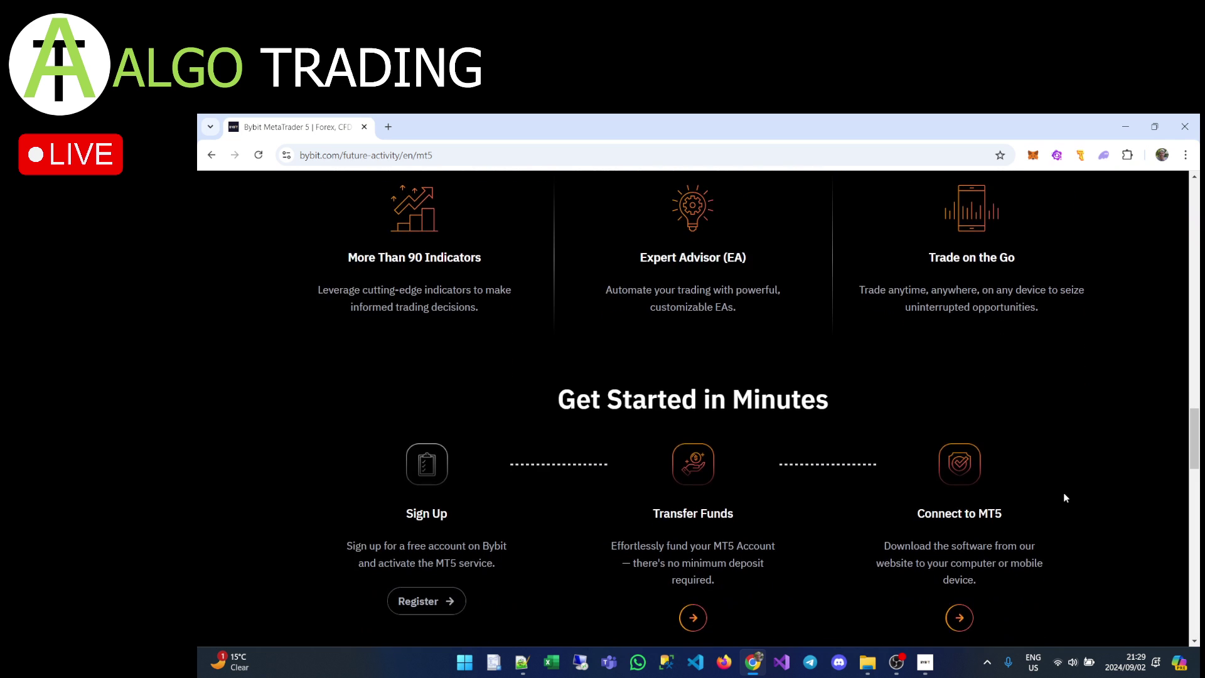
scroll(1064, 492, "up", 1)
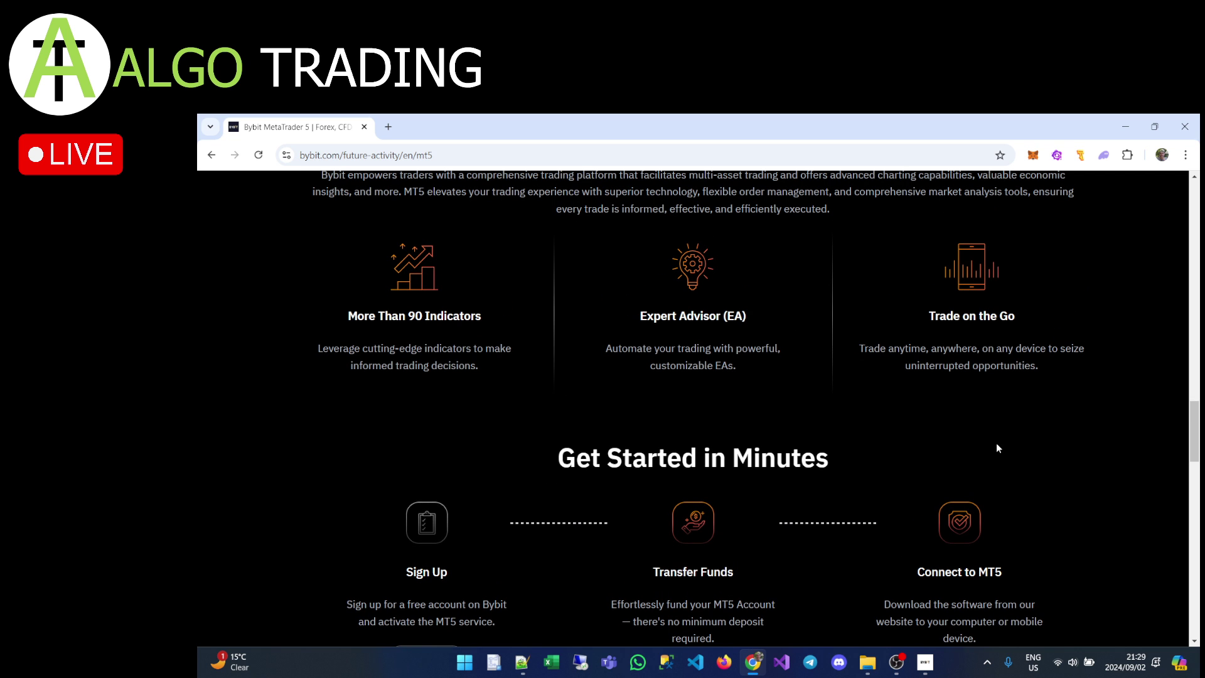
scroll(998, 446, "down", 4)
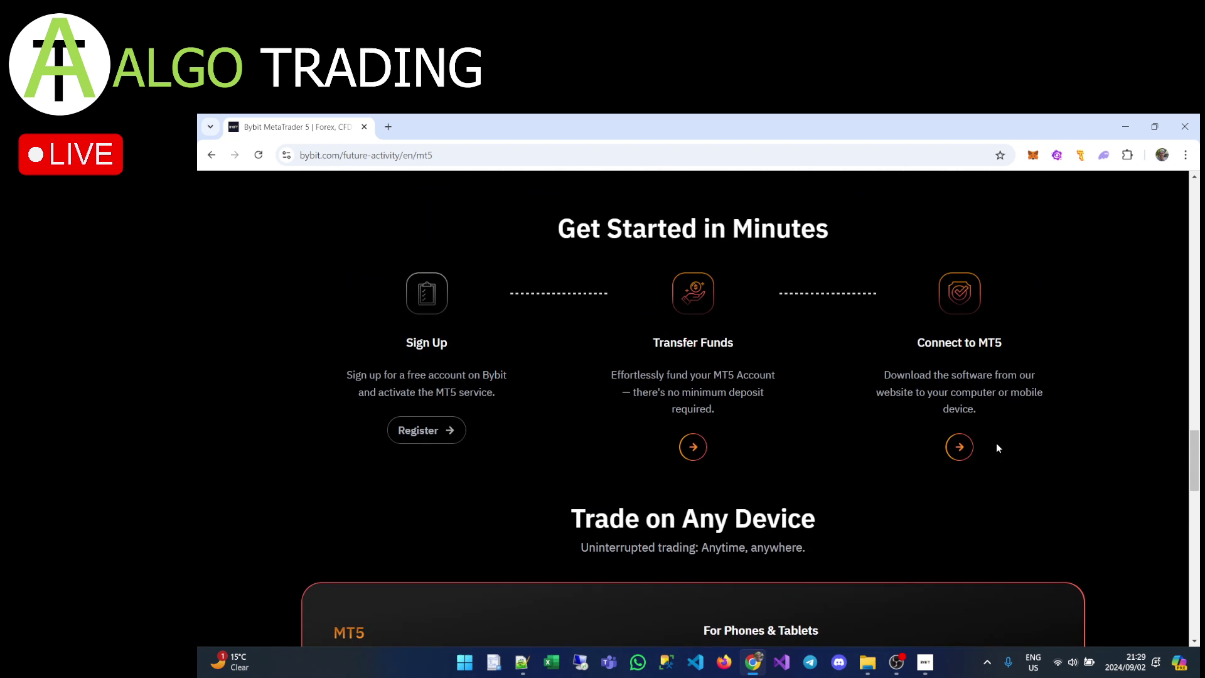
left_click(425, 432)
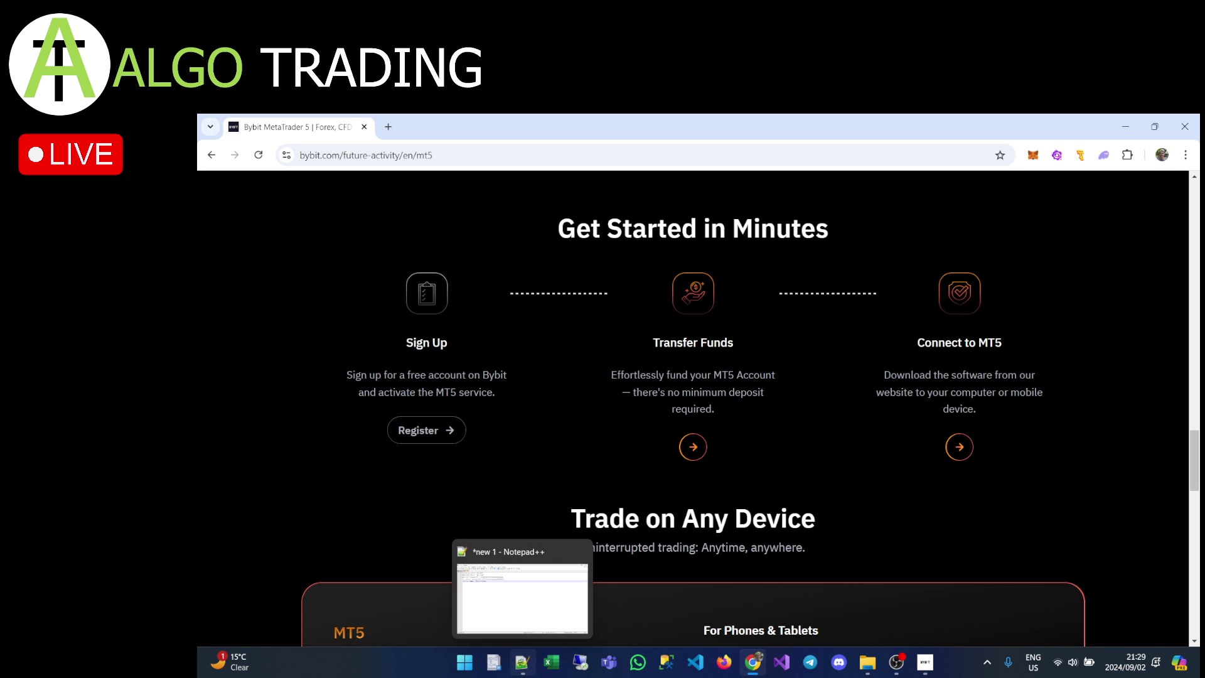
left_click(523, 663)
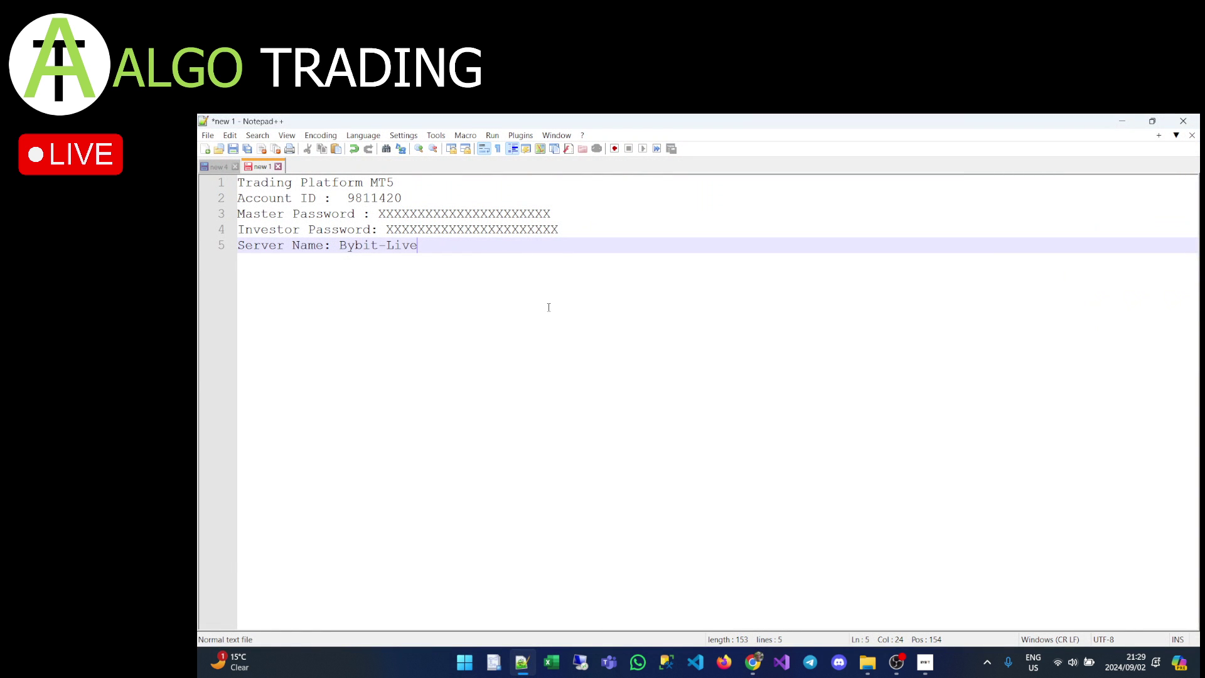
- Review the login notes: account number, master and investor password placeholders, and server name
left_click_drag(439, 248, 228, 189)
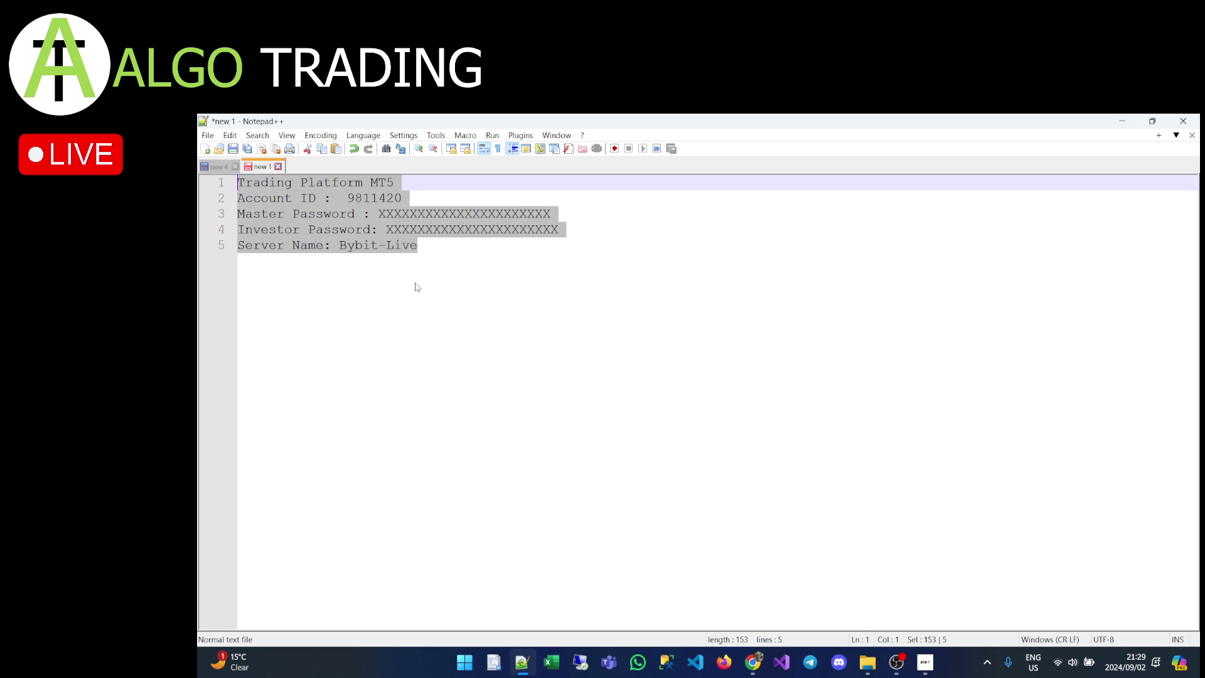
double_click(367, 198)
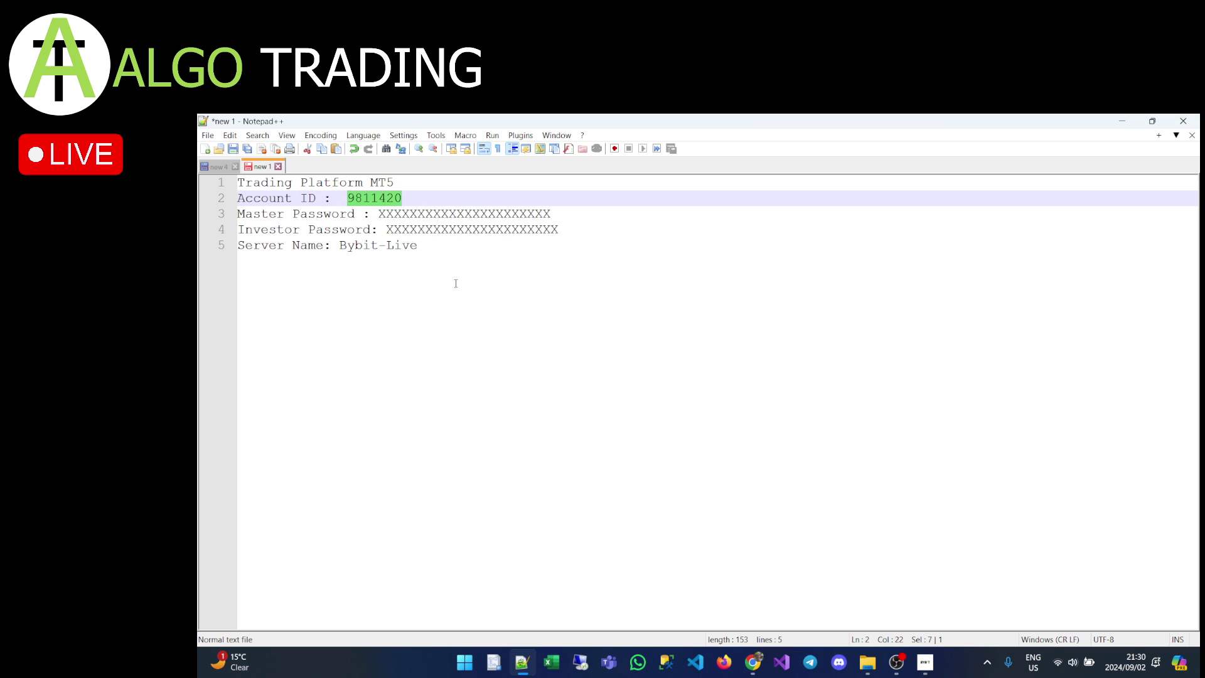
left_click_drag(379, 214, 552, 214)
left_click(488, 283)
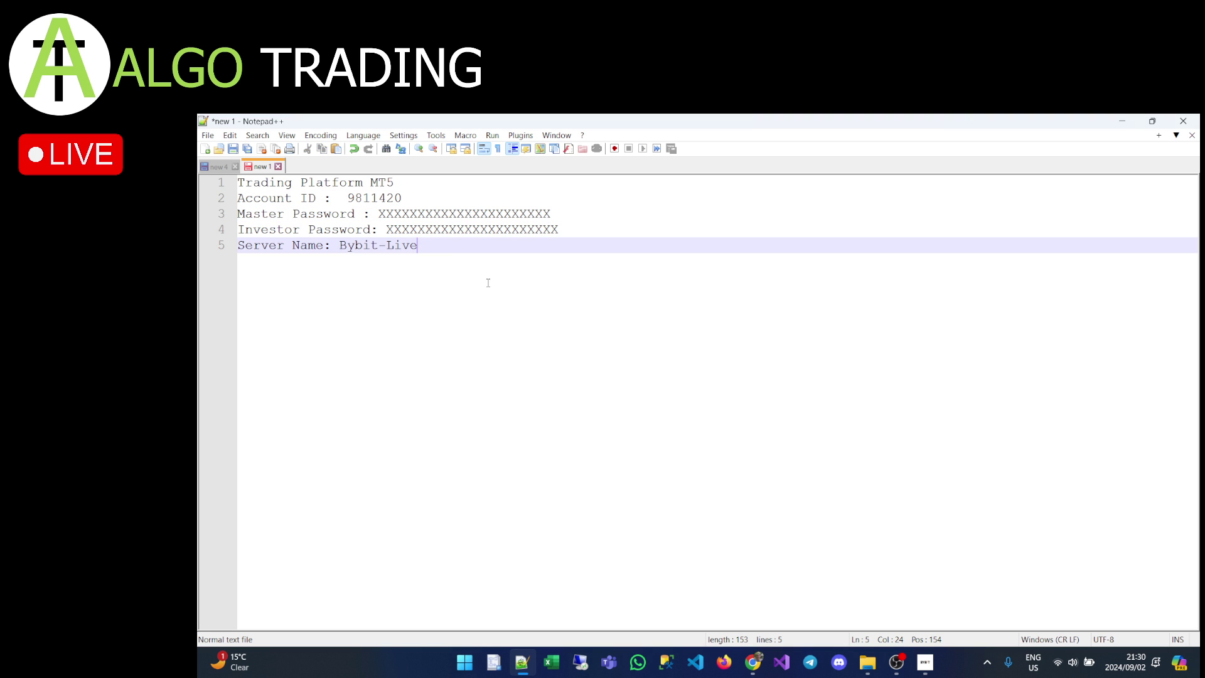
left_click_drag(386, 230, 616, 237)
left_click(496, 295)
key("ctrl+shift+Left")
left_click(618, 388)
- Reselect the account number, then return to Chrome's Bybit MT5 page and scroll down
mouse_move(756, 671)
left_click(386, 198)
double_click(386, 198)
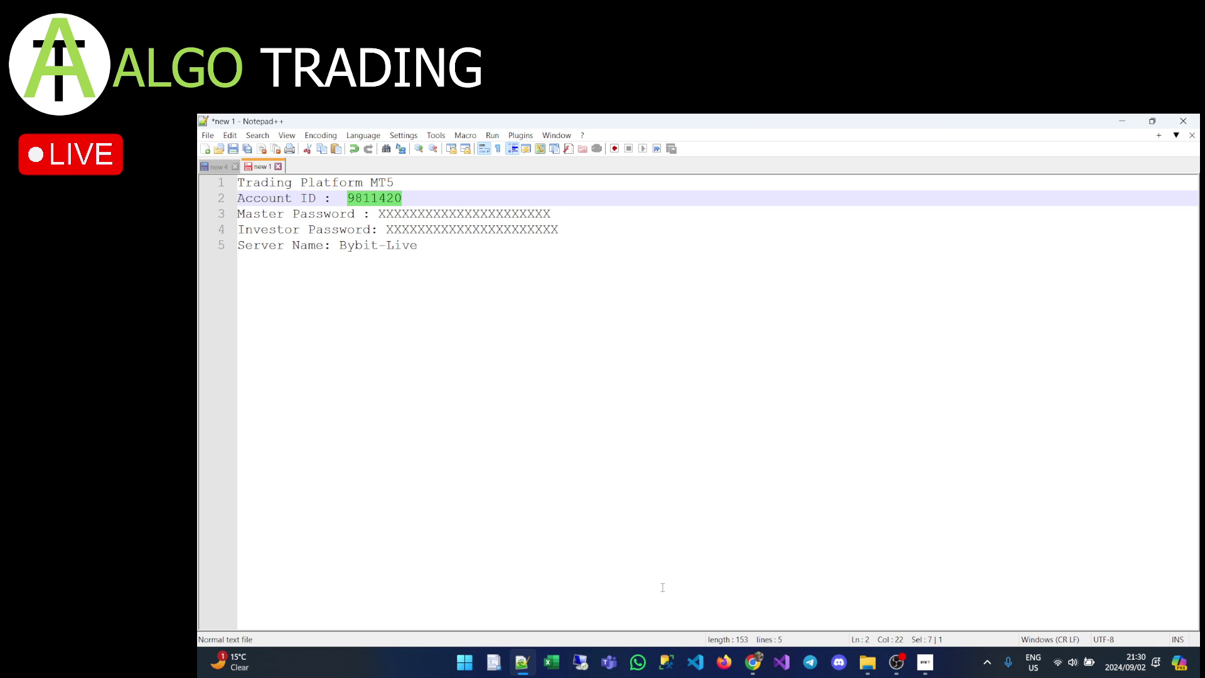
left_click(753, 662)
scroll(772, 528, "down", 5)
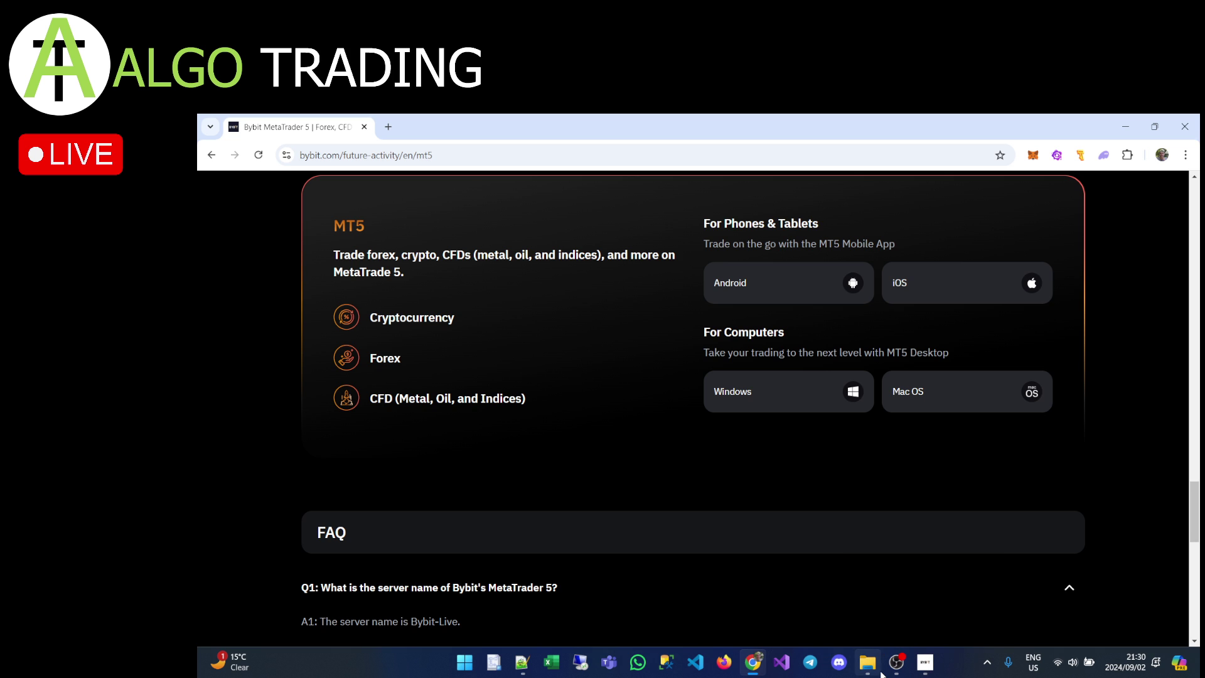
- Bring MetaTrader 5 forward and open the trading account's login from the Navigator
left_click(925, 663)
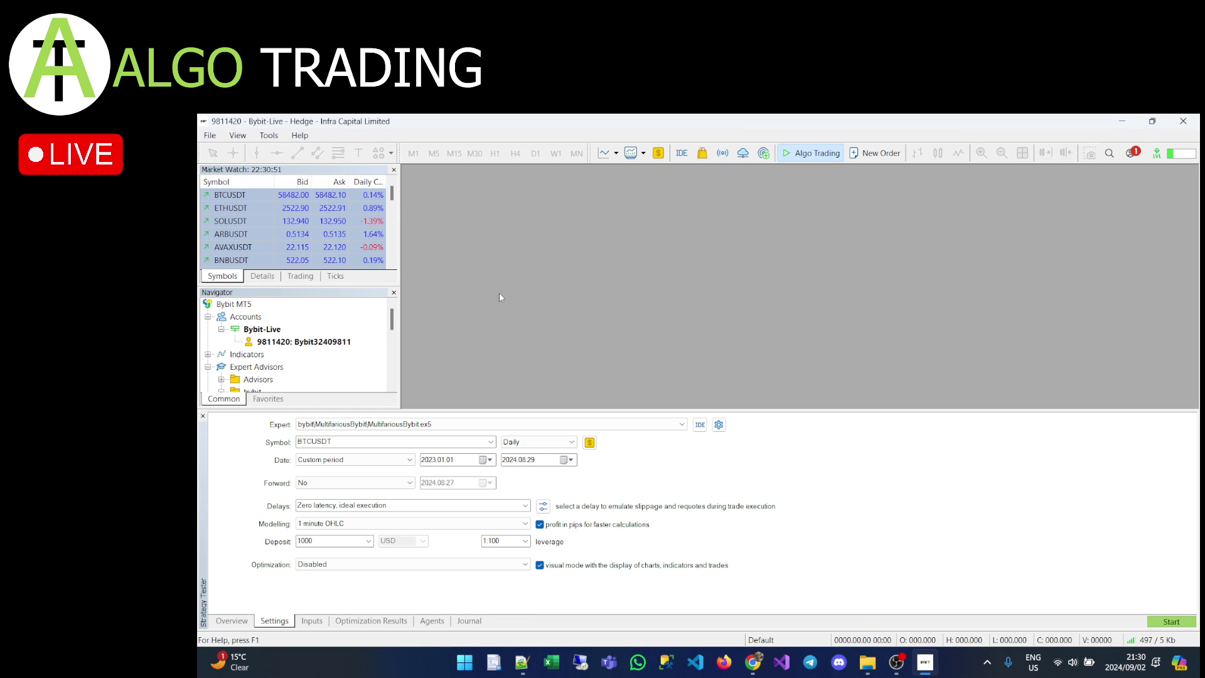
double_click(293, 345)
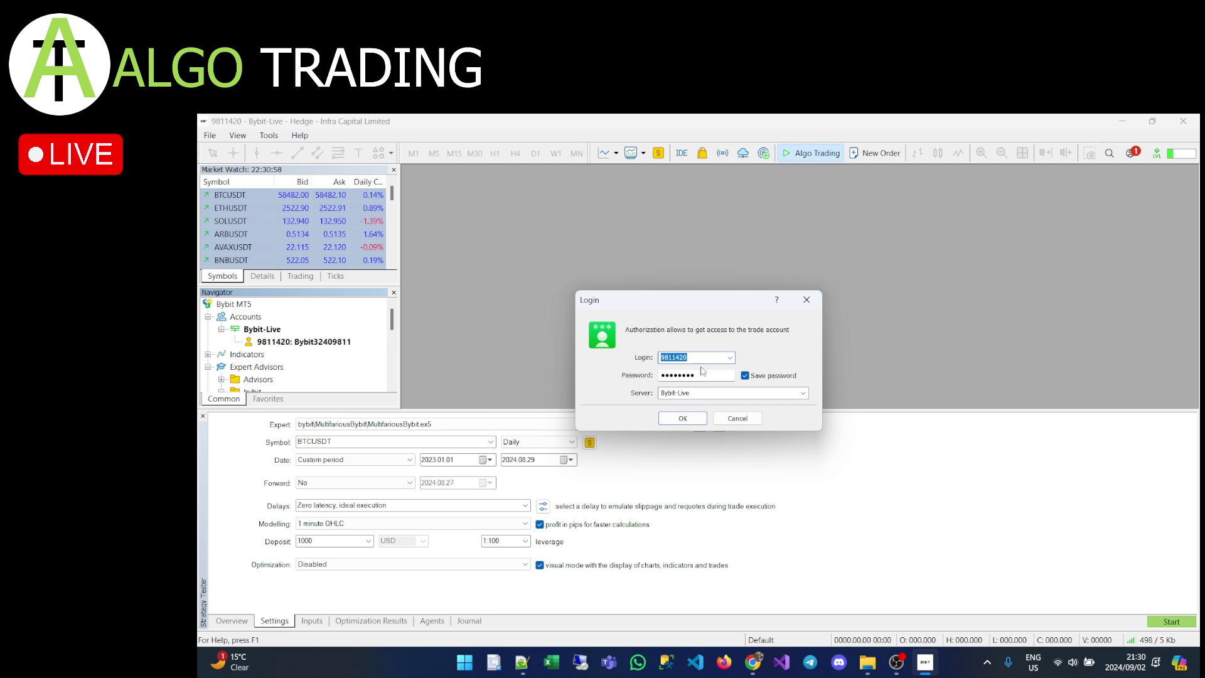
- Log in to the trading account on the Bybit-Live server and close the Strategy Tester panel
key("Tab")
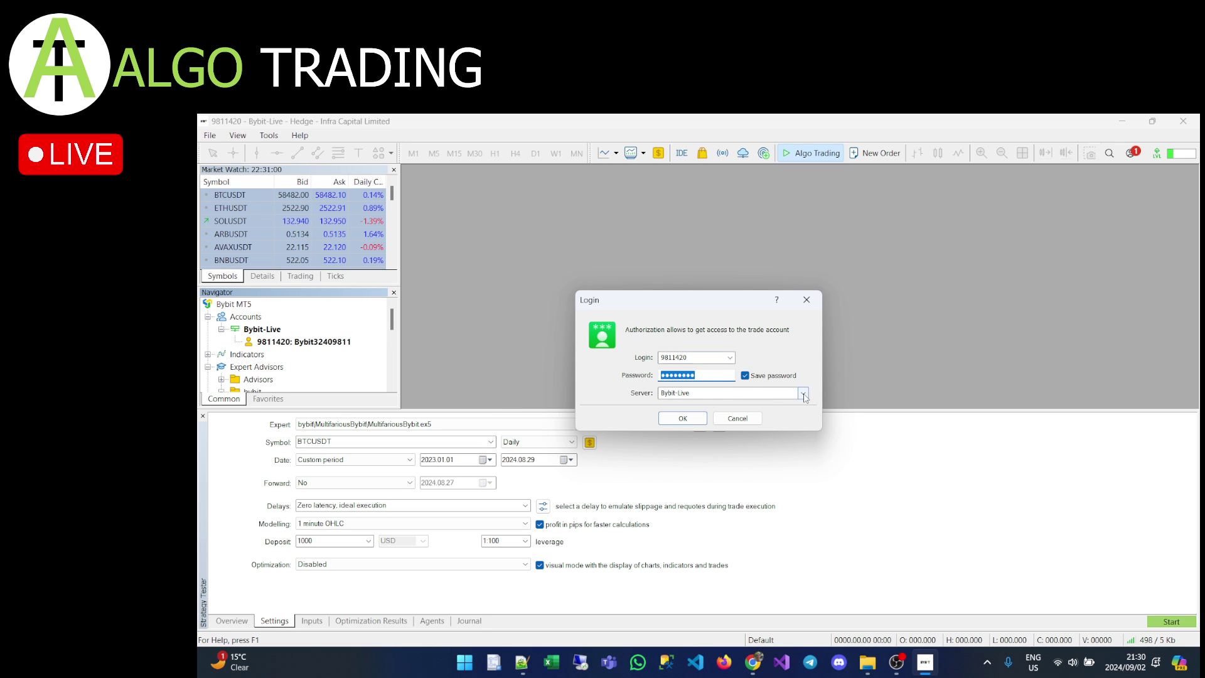
left_click(803, 393)
left_click(804, 398)
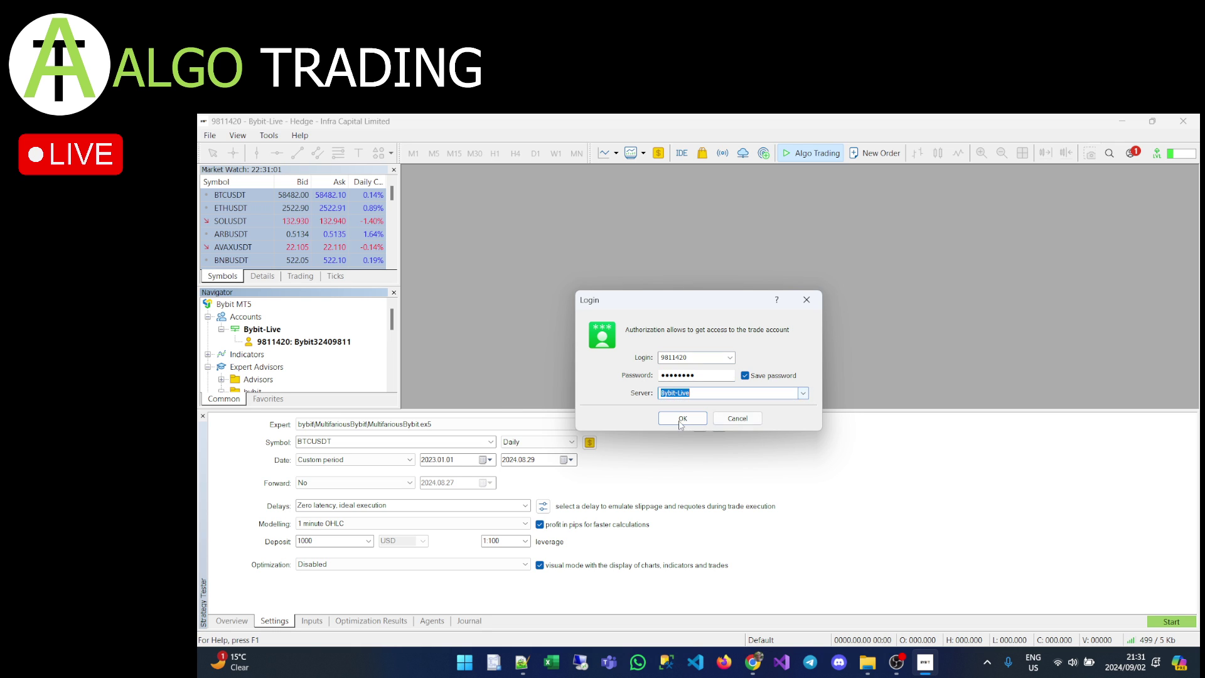
left_click(683, 419)
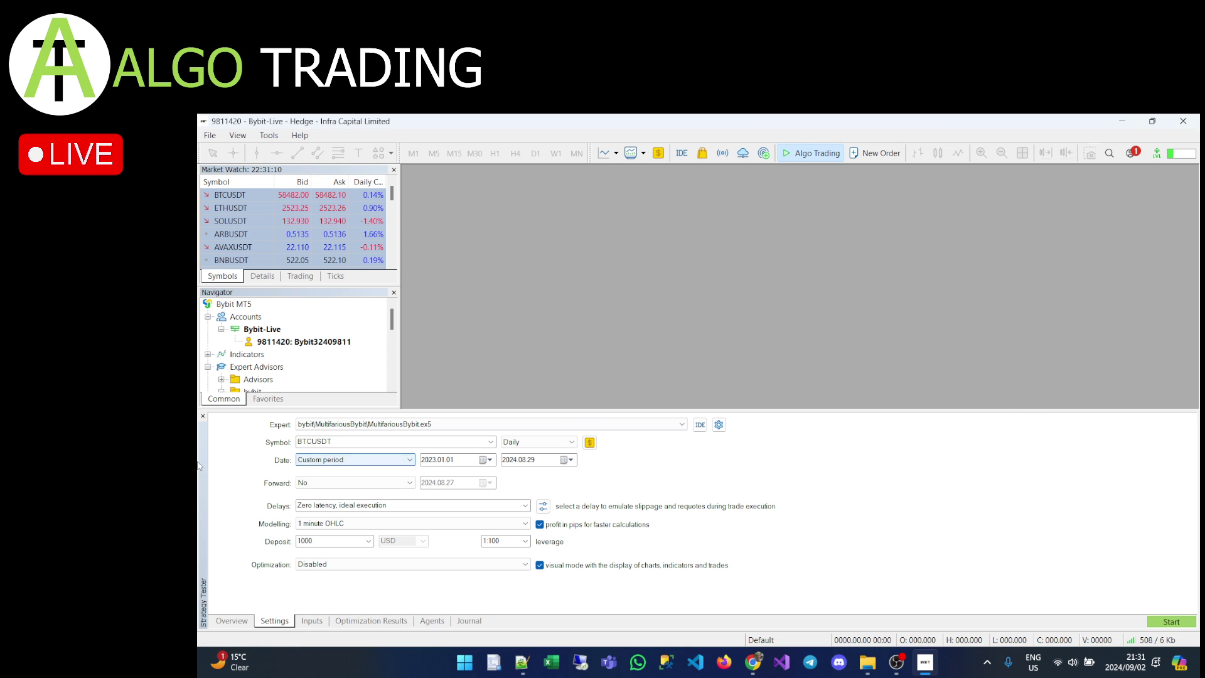
left_click(203, 416)
left_click(238, 135)
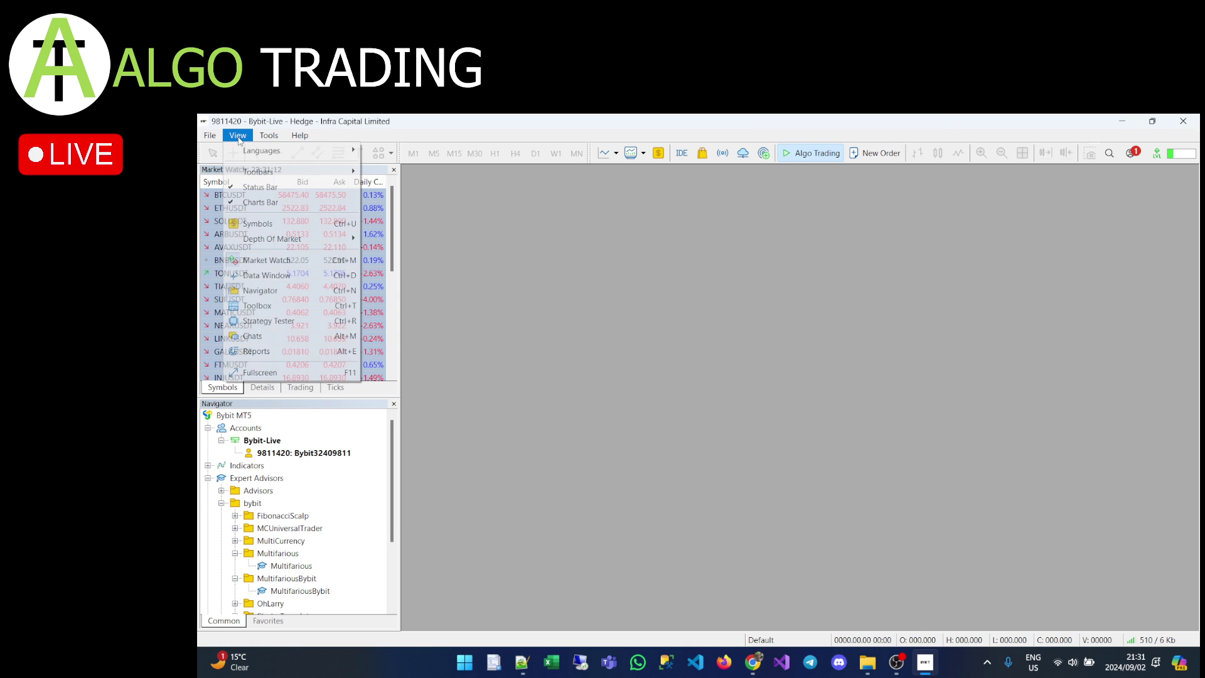
- Show the Toolbox Trade tab, with balance, equity and free margin at 13.93 UST
left_click(295, 305)
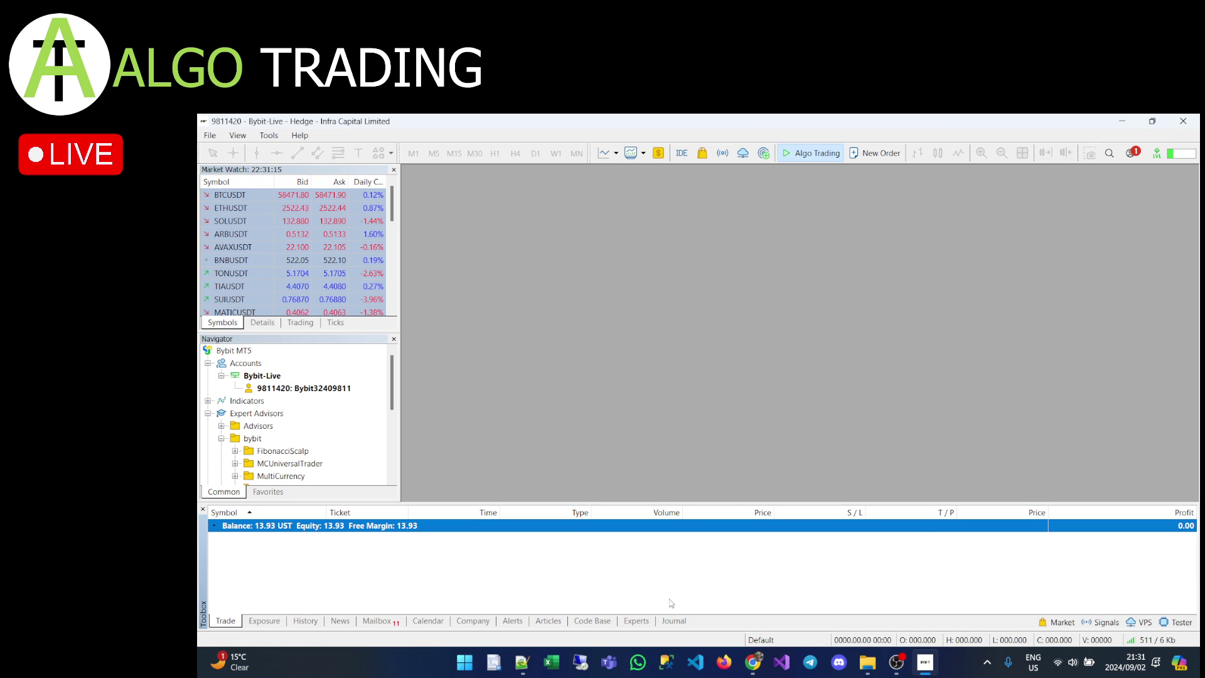
left_click(388, 622)
scroll(462, 594, "down", 2)
scroll(461, 593, "up", 2)
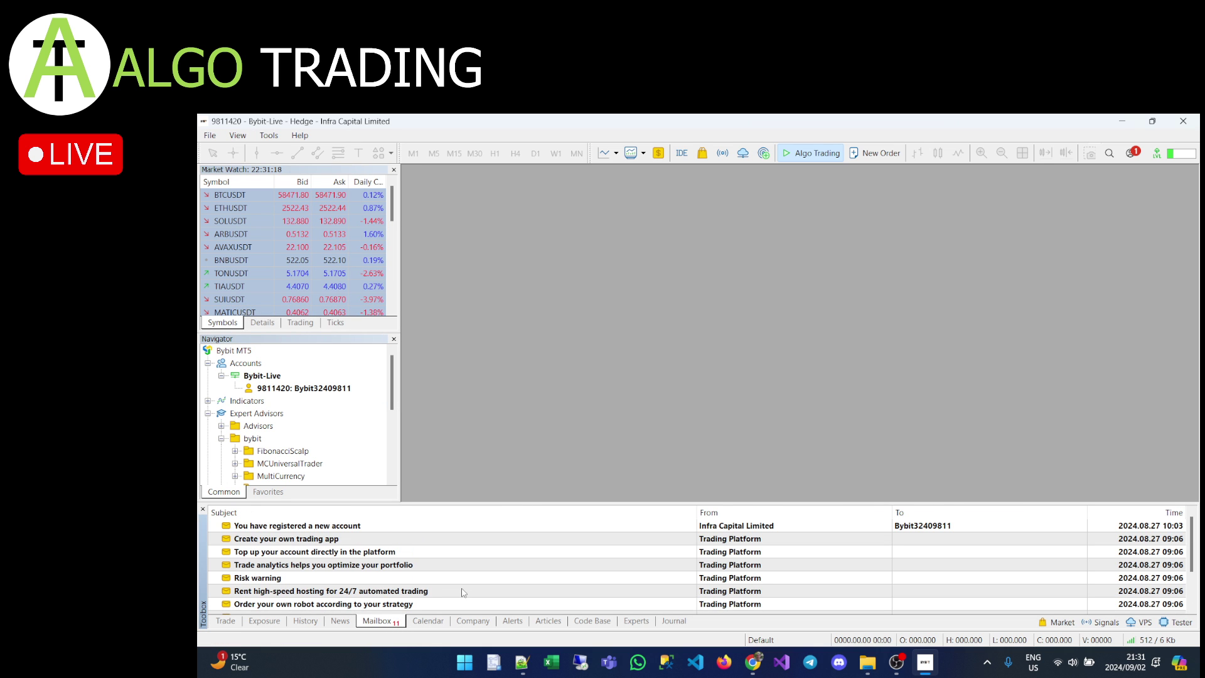
left_click(226, 621)
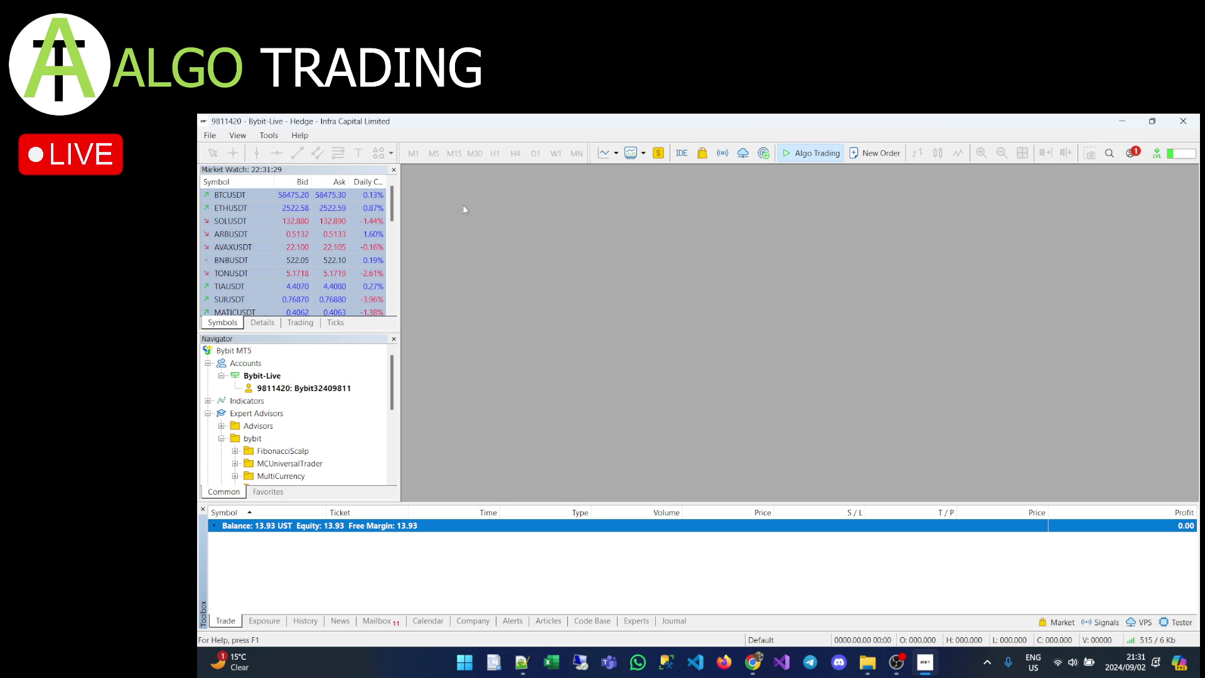
left_click(269, 135)
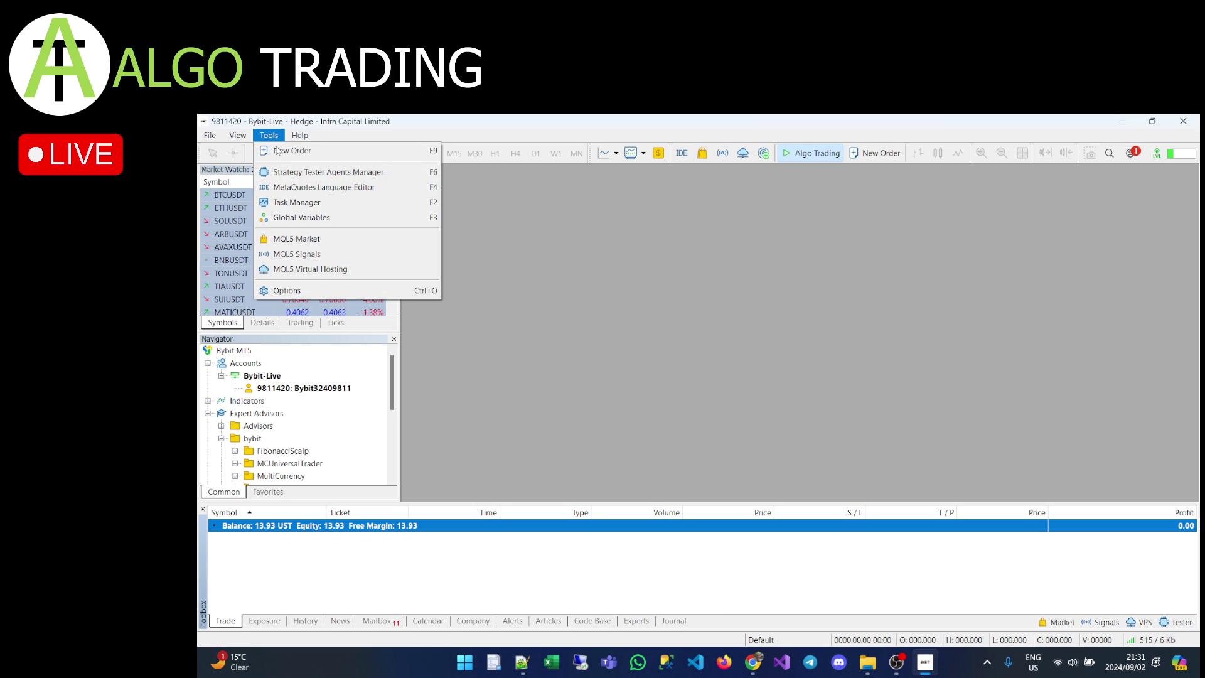
left_click(288, 291)
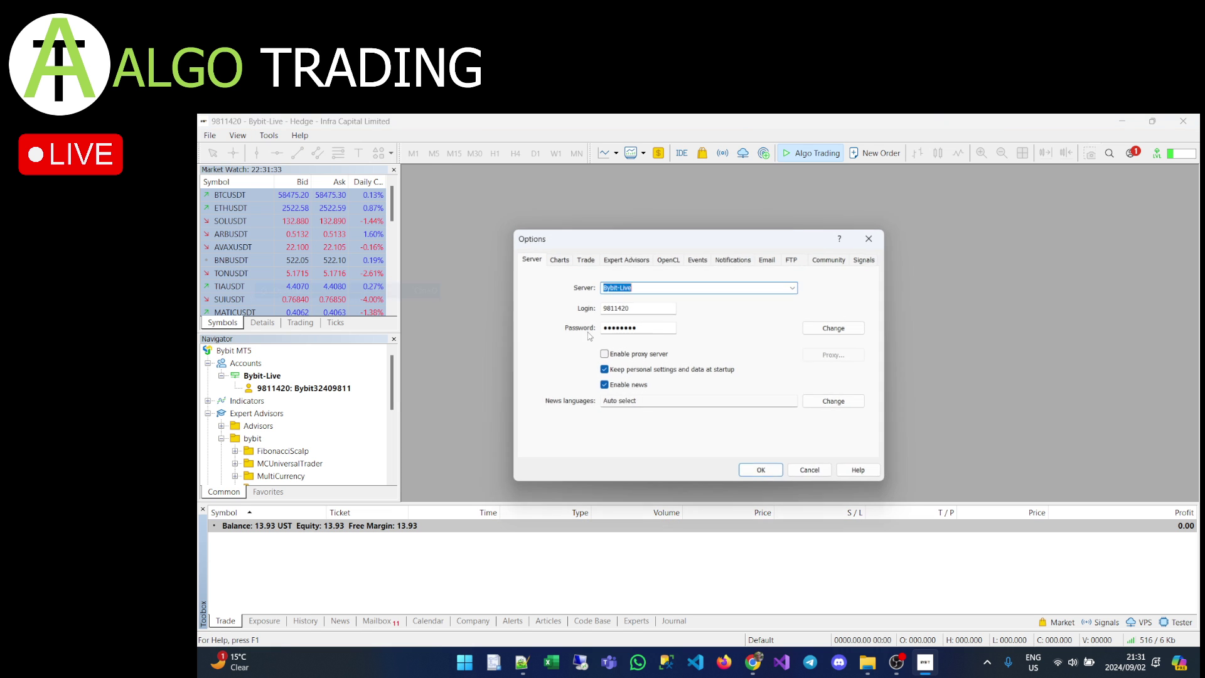
left_click(708, 266)
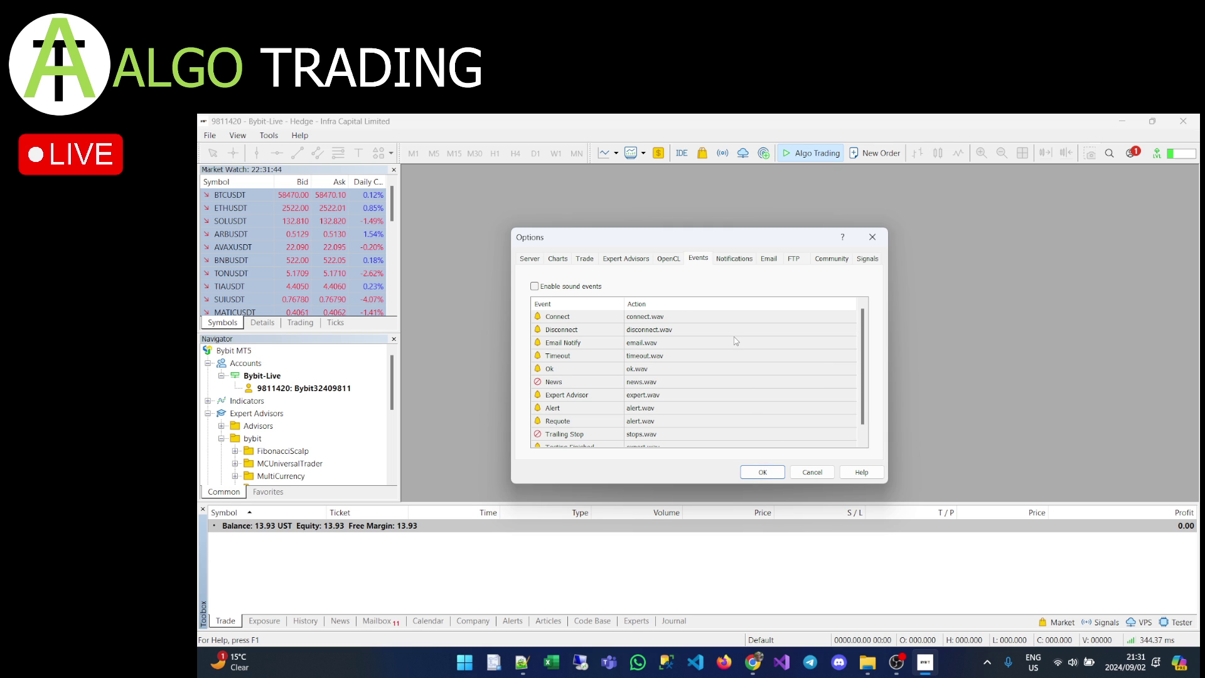
left_click(629, 261)
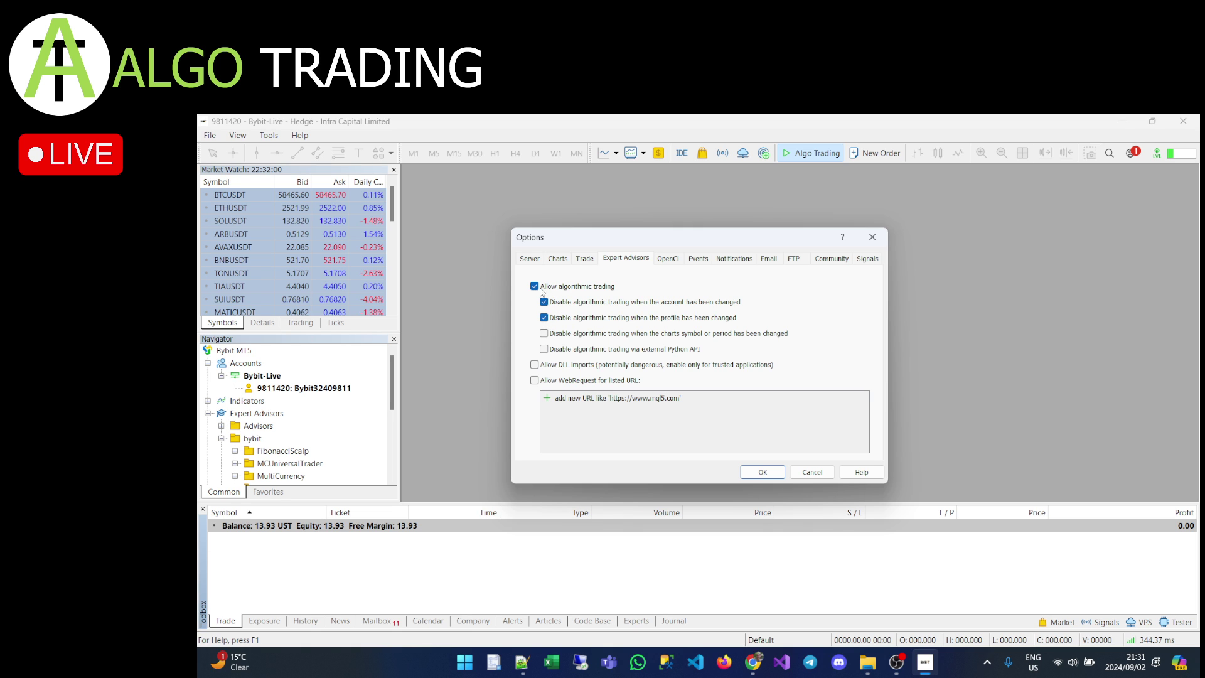
left_click(585, 258)
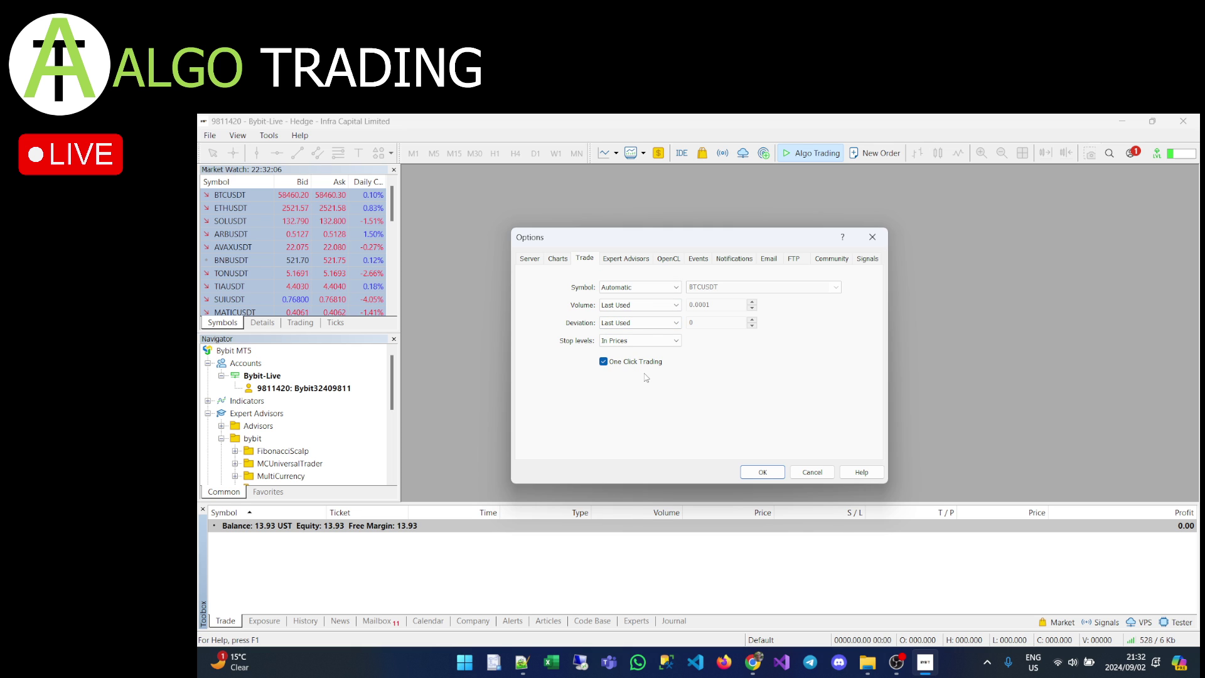
left_click(766, 471)
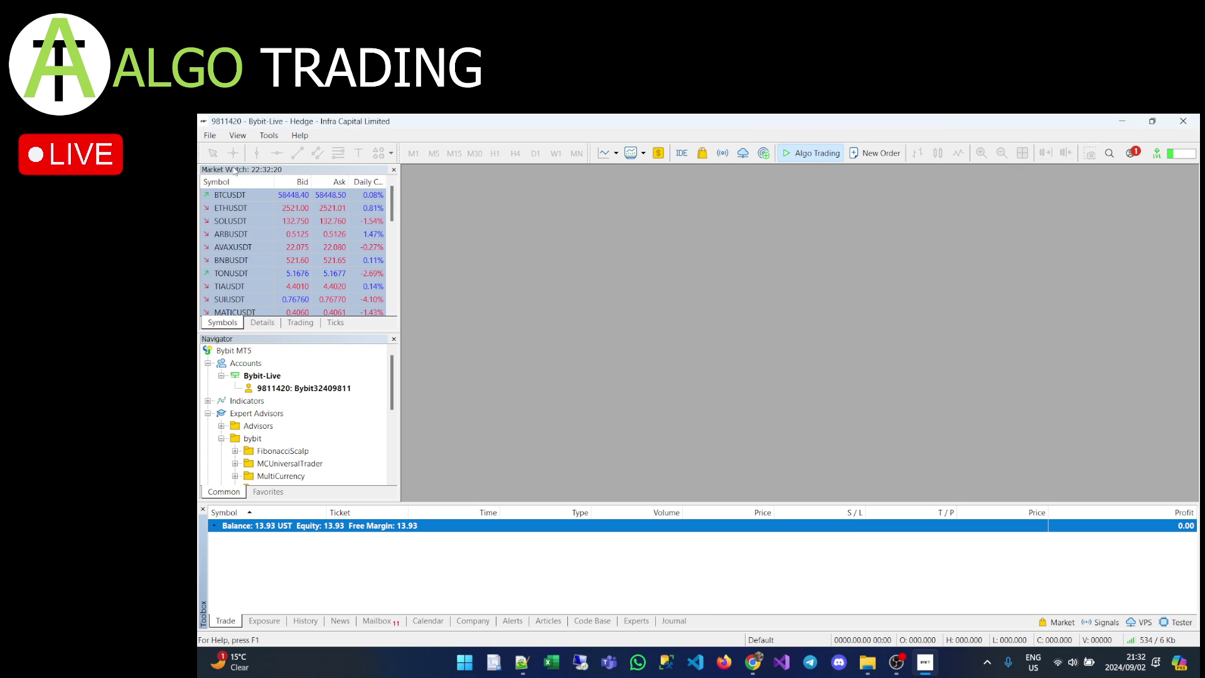
left_click(393, 204)
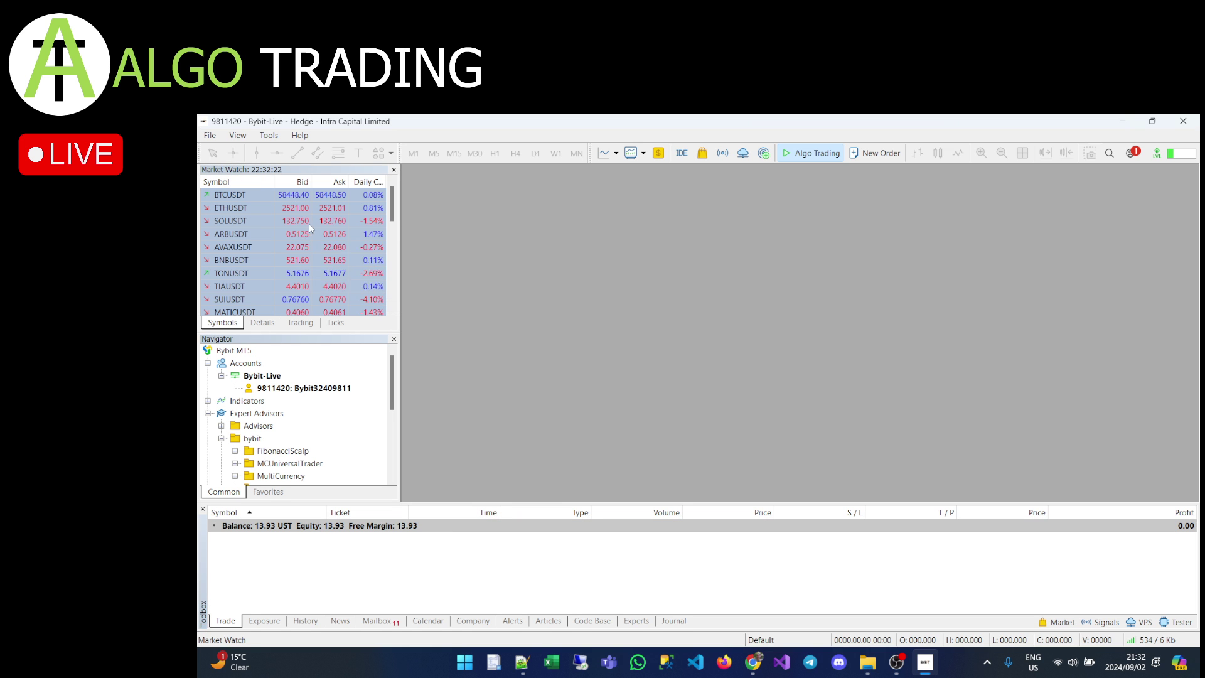
left_click_drag(392, 213, 381, 310)
scroll(381, 310, "up", 7)
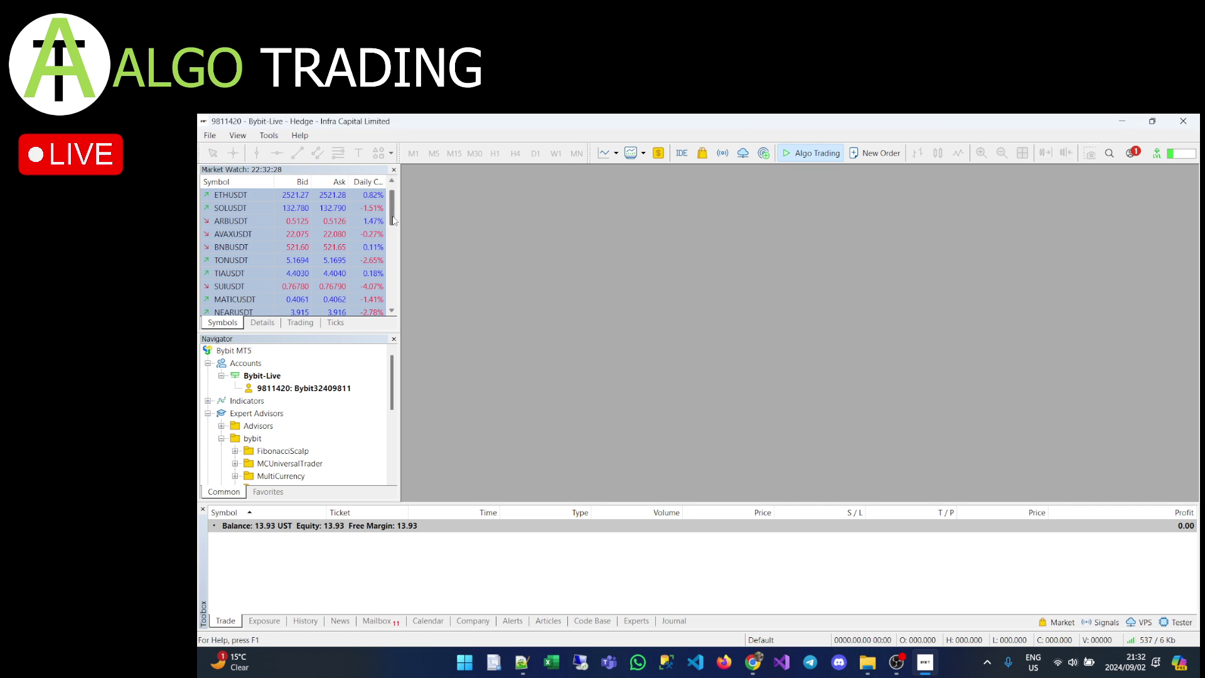
scroll(384, 310, "down", 7)
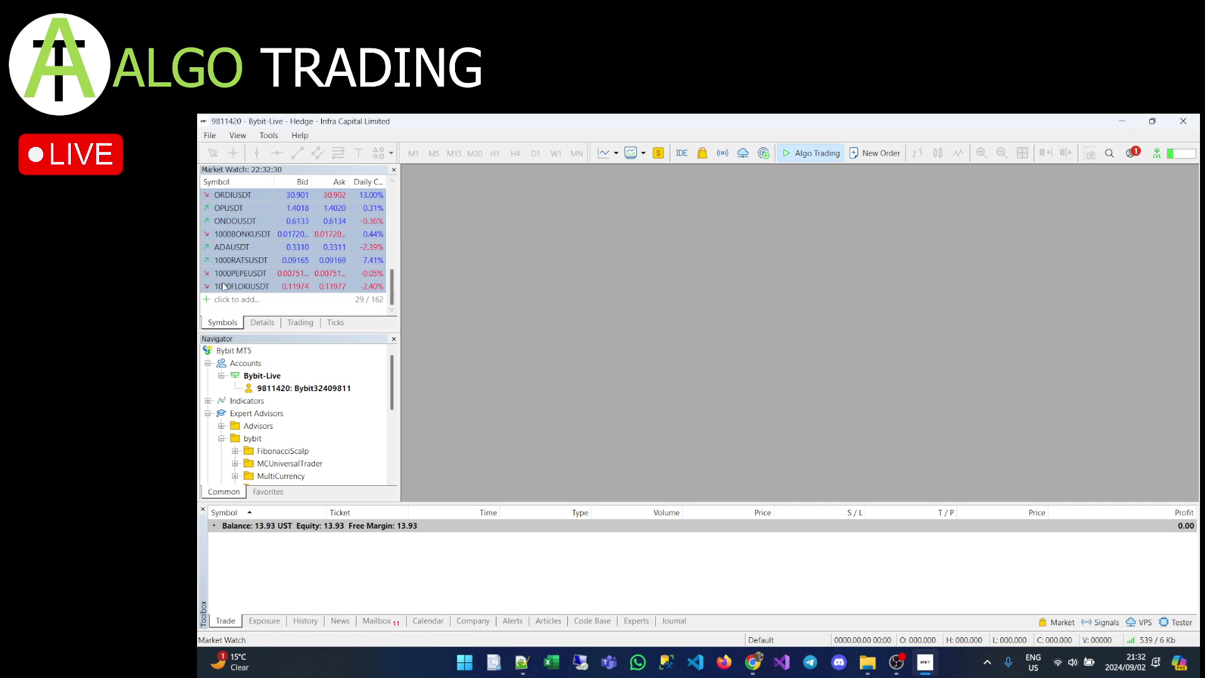
left_click(242, 286)
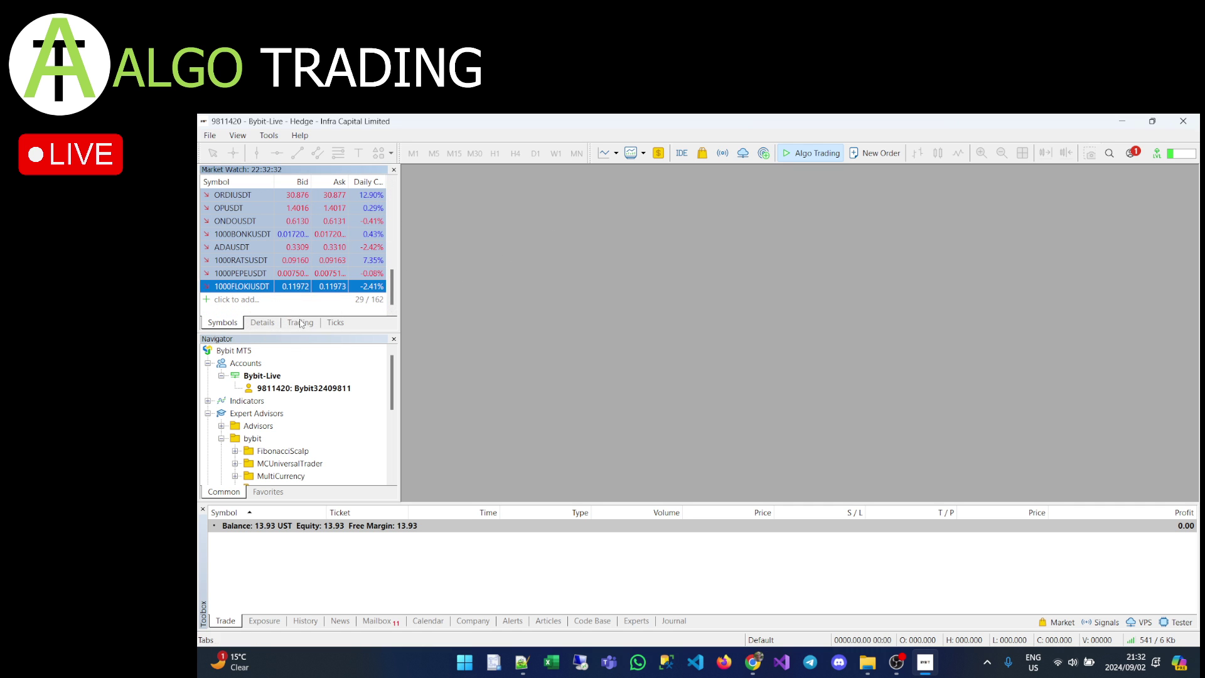
right_click(257, 290)
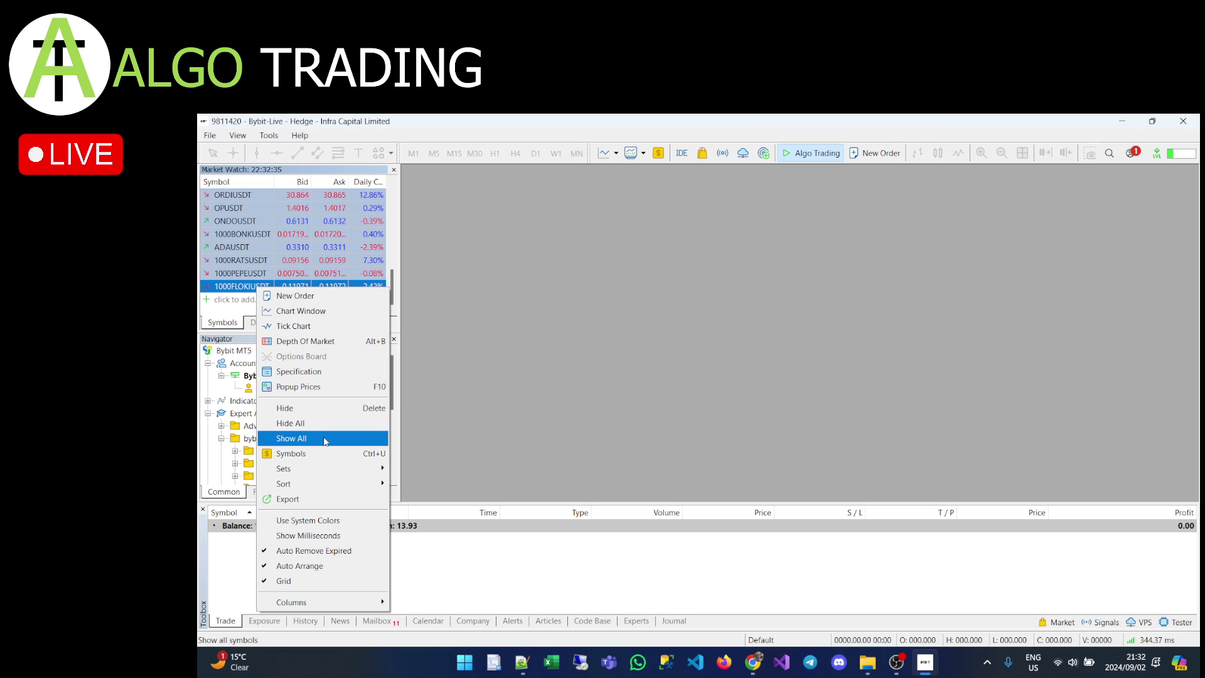
left_click(502, 416)
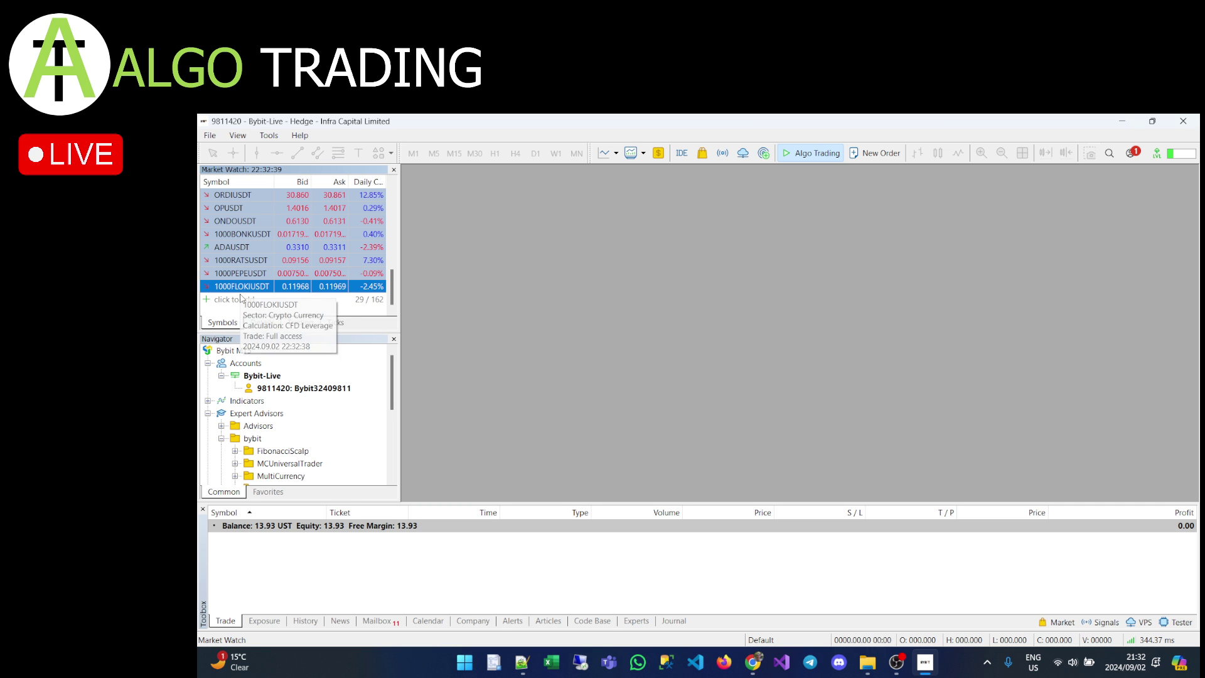
left_click_drag(391, 287, 400, 203)
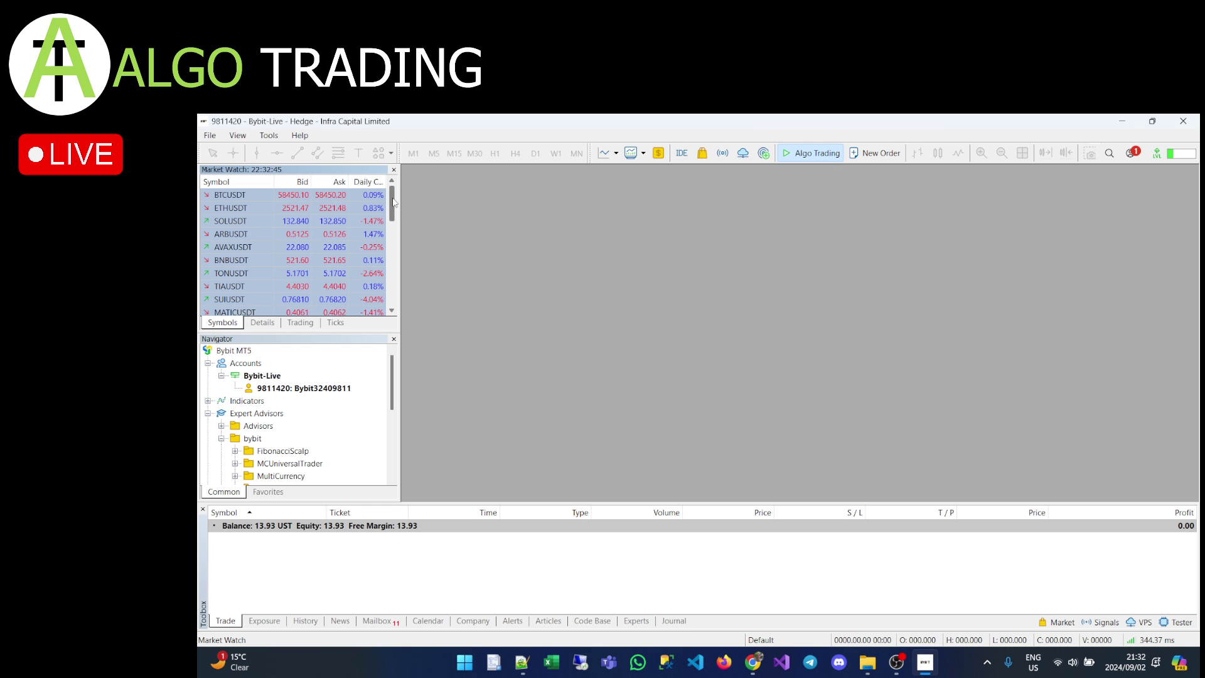
mouse_move(395, 202)
left_mouse_down()
mouse_move(395, 276)
mouse_move(394, 202)
left_mouse_up()
- Open the Symbols window, move it up and left, then close it
left_click(659, 153)
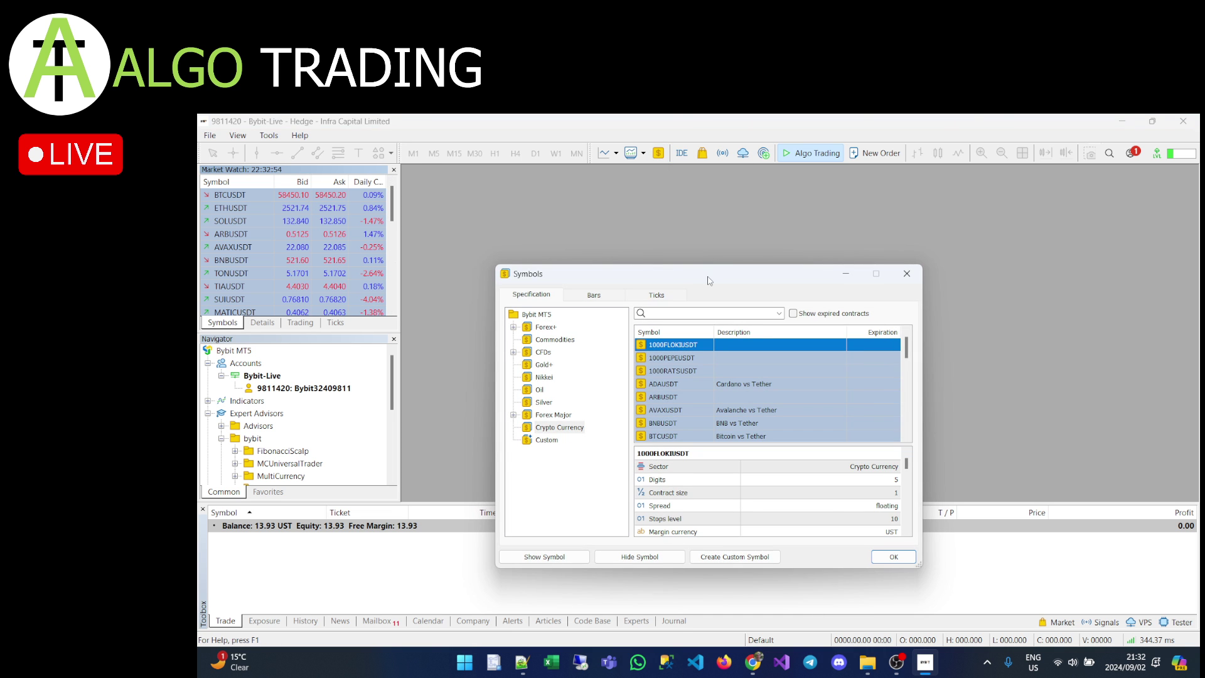
left_click_drag(699, 283, 660, 236)
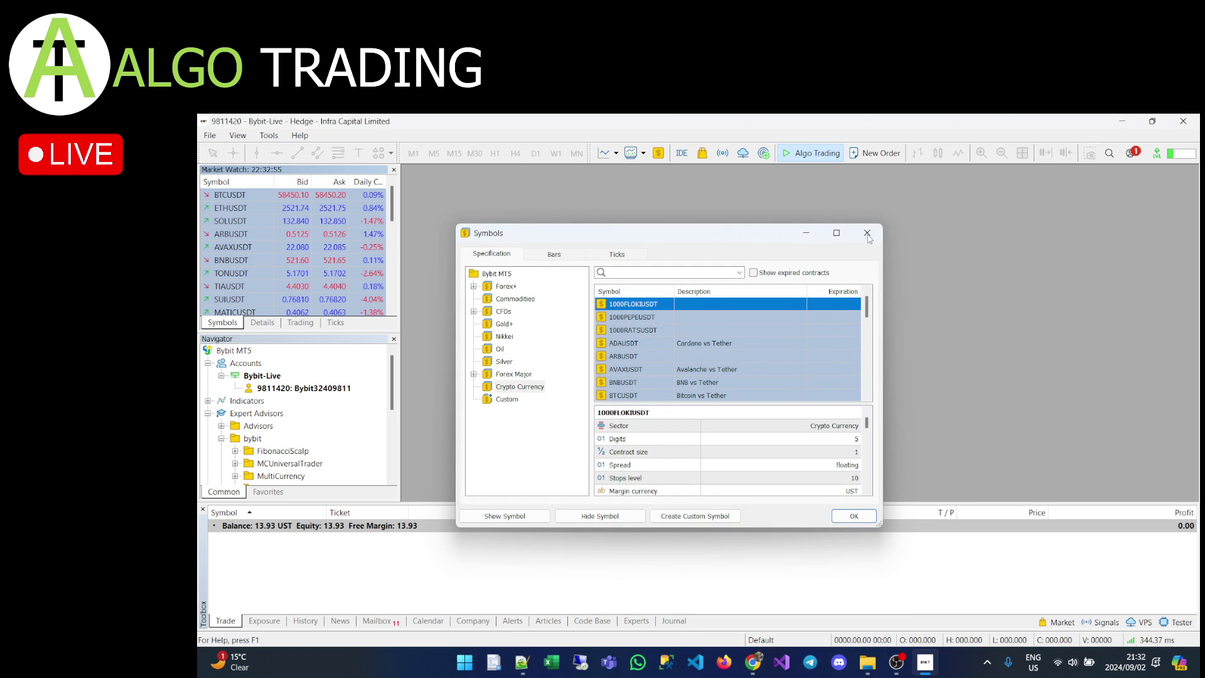
left_click(868, 226)
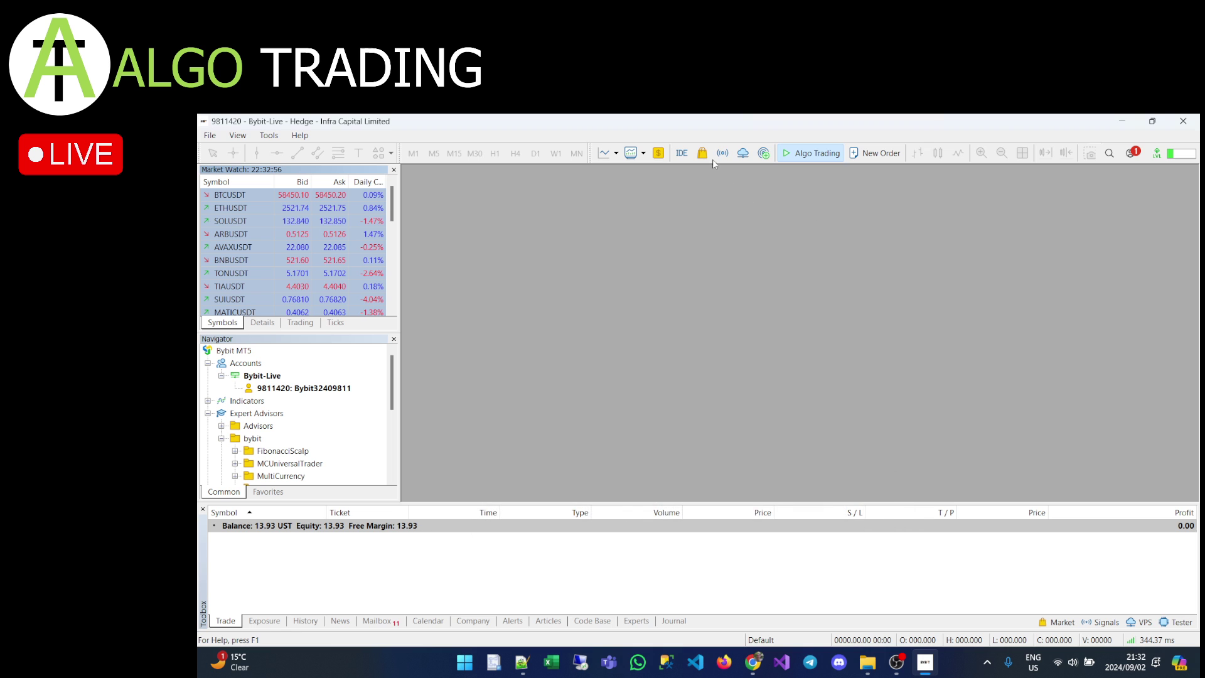
- Reopen Symbols and browse Crypto Currency plus the Forex Exotic, Exotic2, Major and Minor groups
left_click(660, 153)
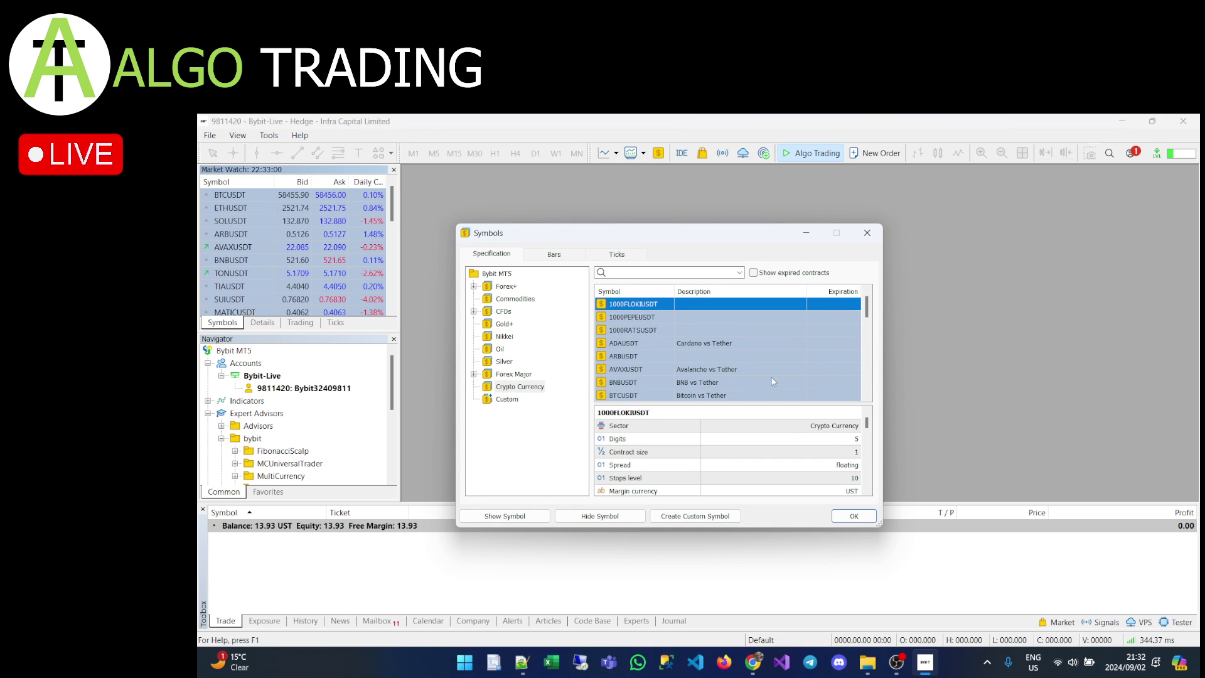
scroll(779, 379, "down", 5)
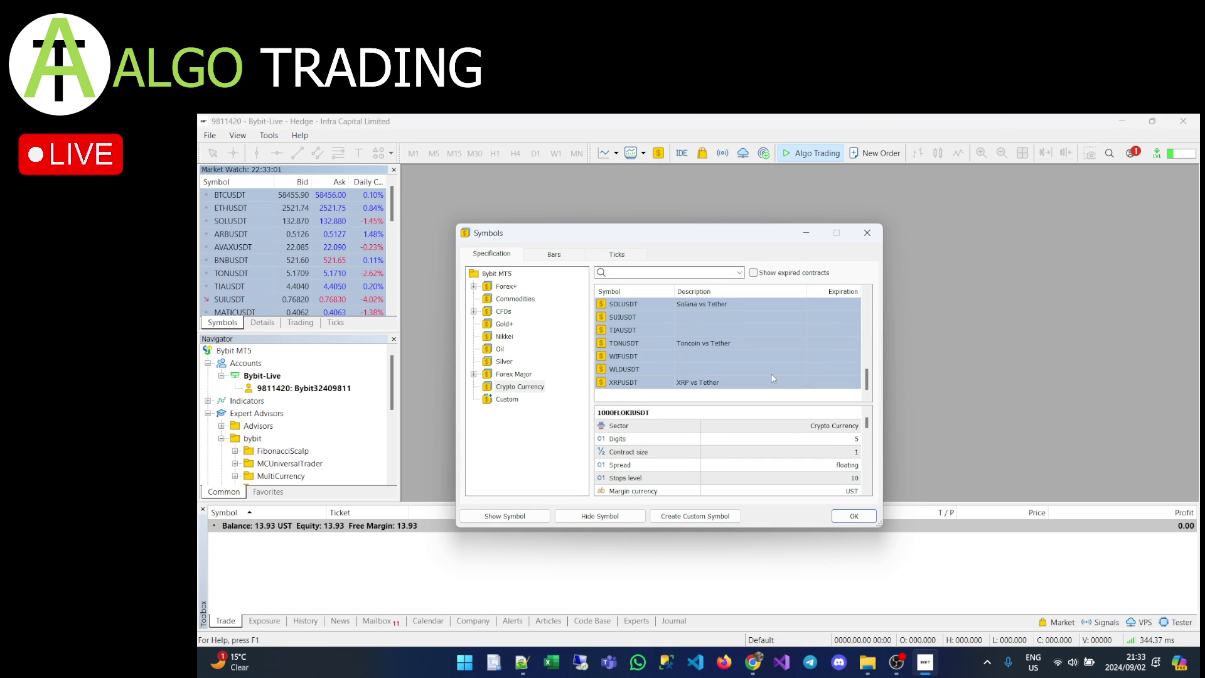
left_click(507, 388)
scroll(841, 330, "up", 5)
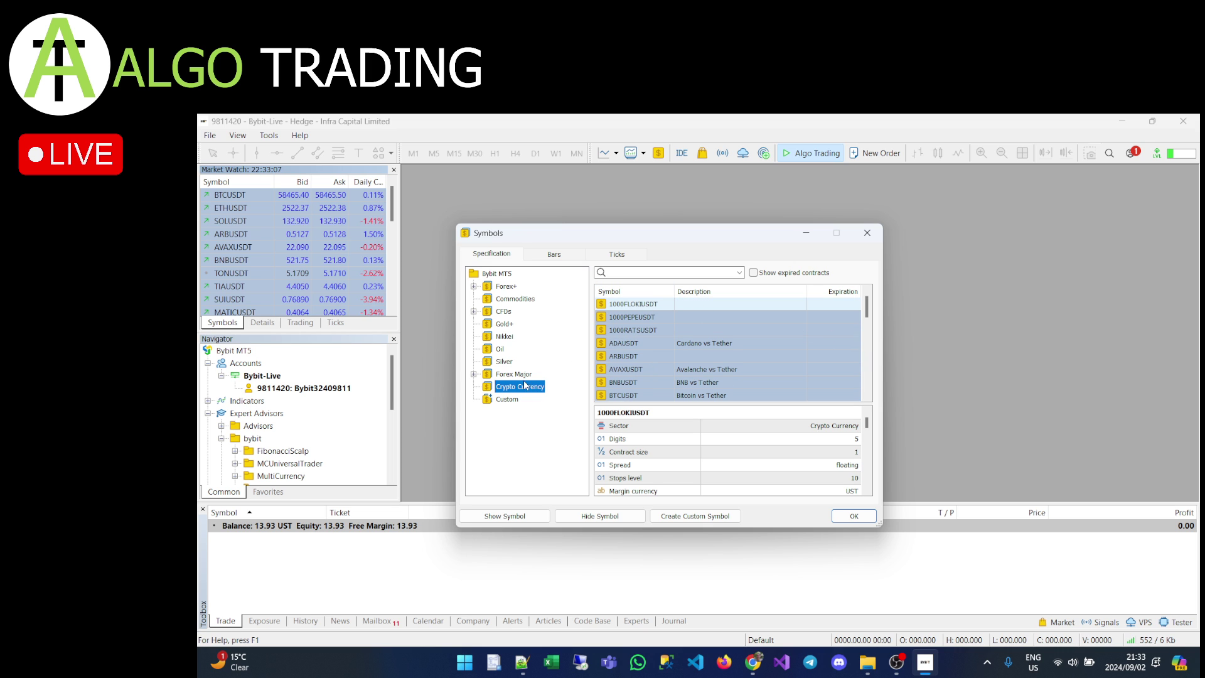
left_click(474, 375)
left_click(520, 387)
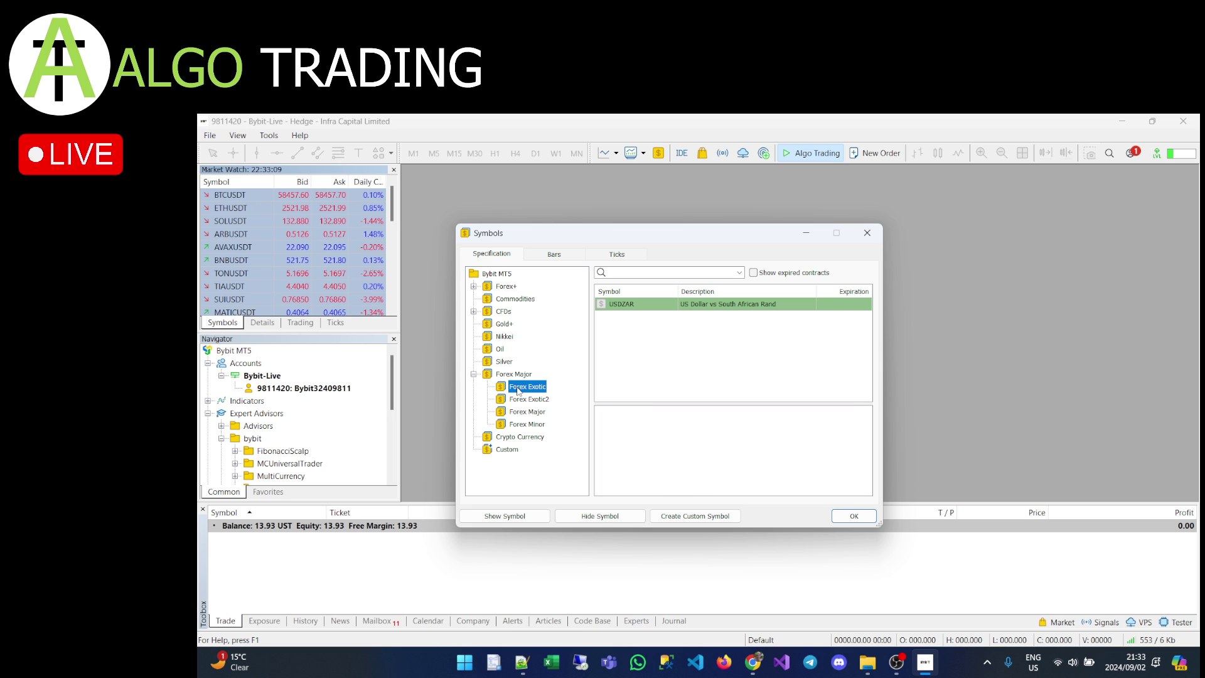
left_click(522, 399)
left_click(526, 412)
left_click(526, 425)
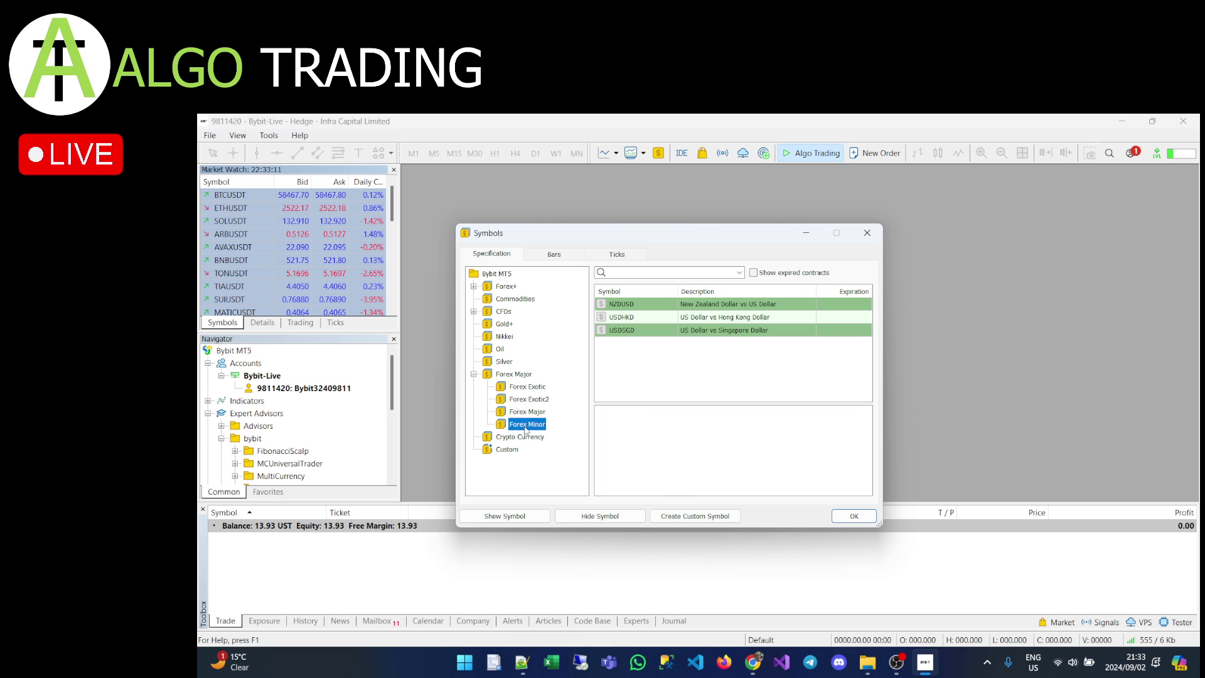
left_click(474, 375)
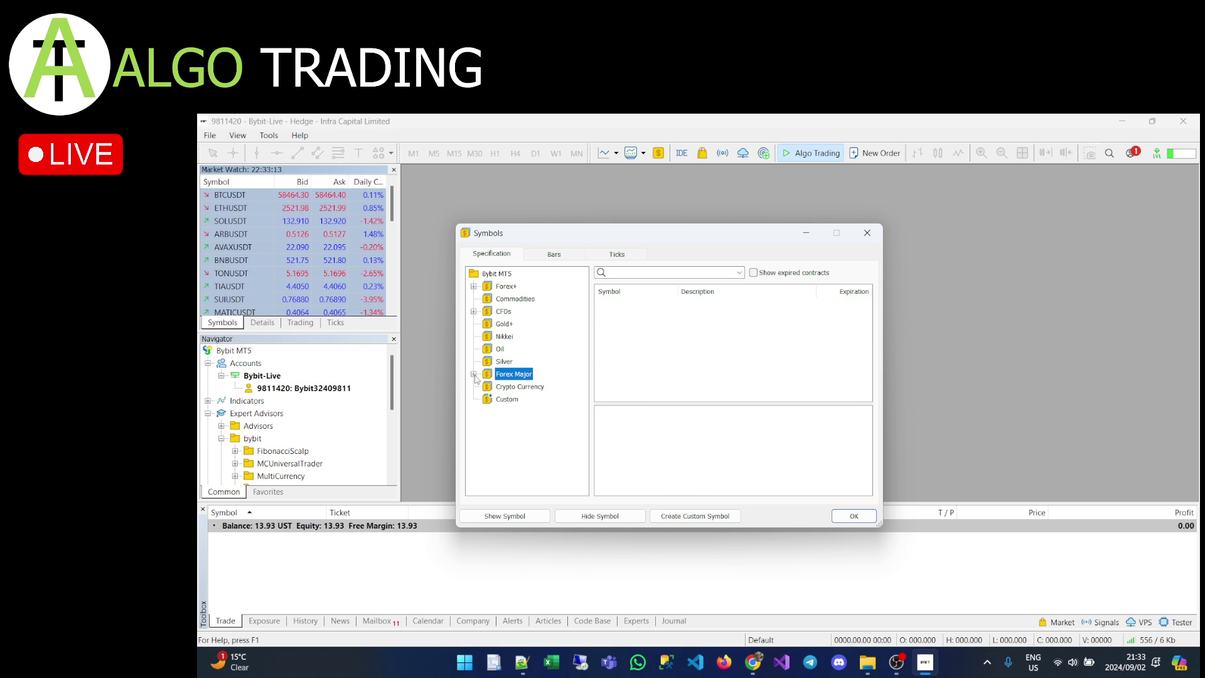
- Browse Oil, Silver, Nikkei, Gold+ and CFDs Indices Major symbols, then close Symbols
left_click(500, 349)
left_click(503, 361)
left_click(503, 337)
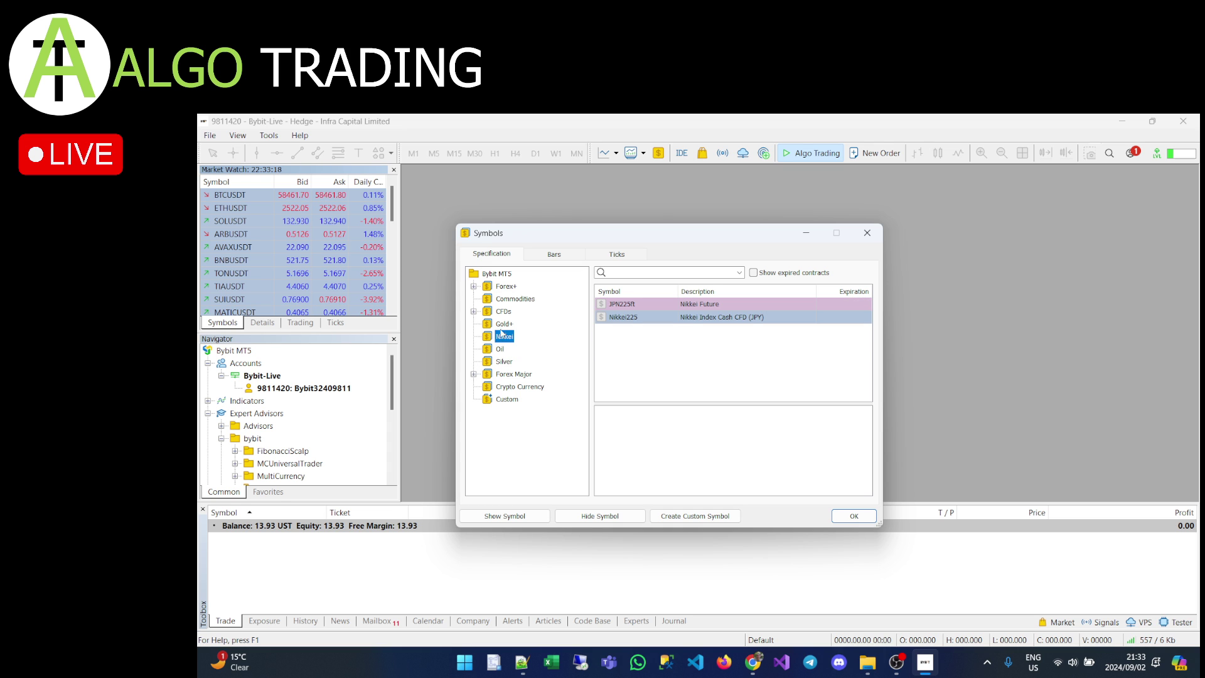
left_click(503, 324)
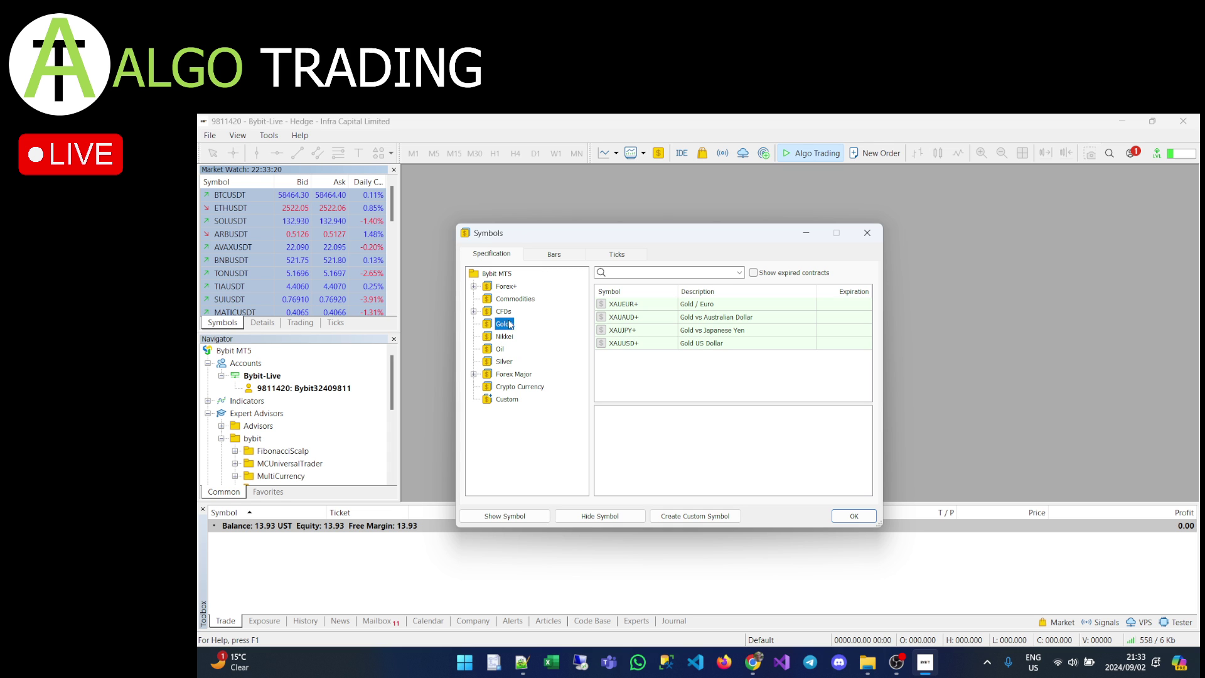
left_click(503, 311)
left_click(475, 312)
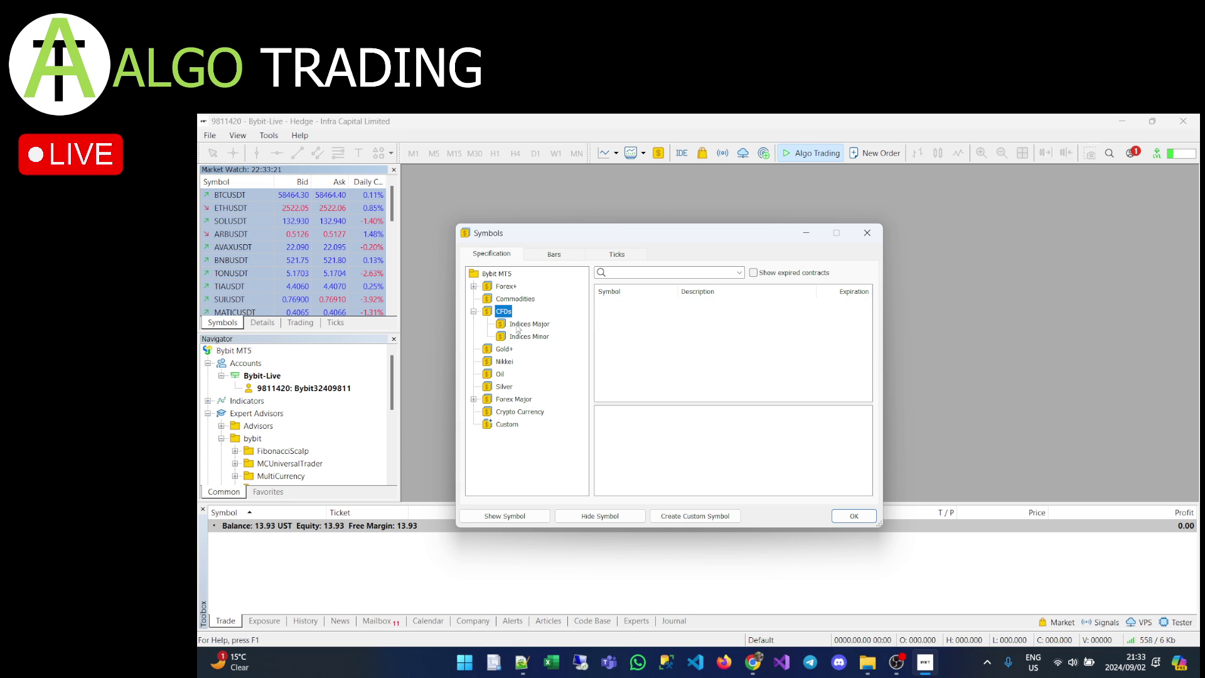
left_click(515, 325)
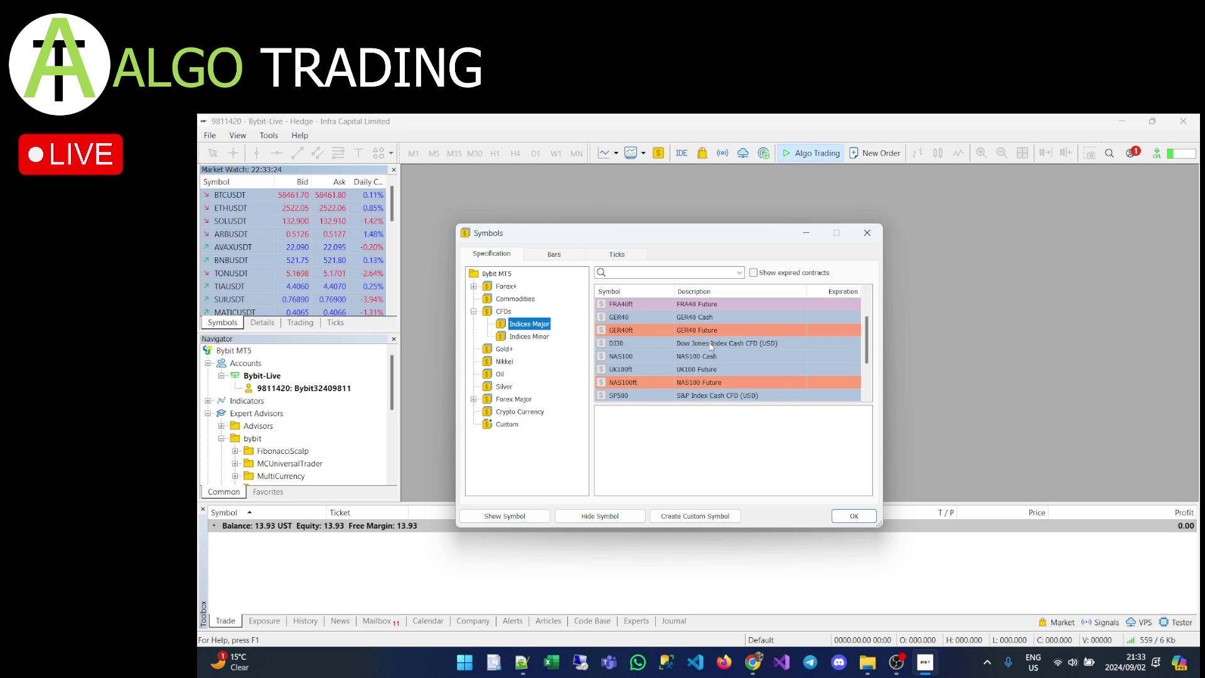
scroll(712, 346, "down", 1)
scroll(711, 346, "up", 2)
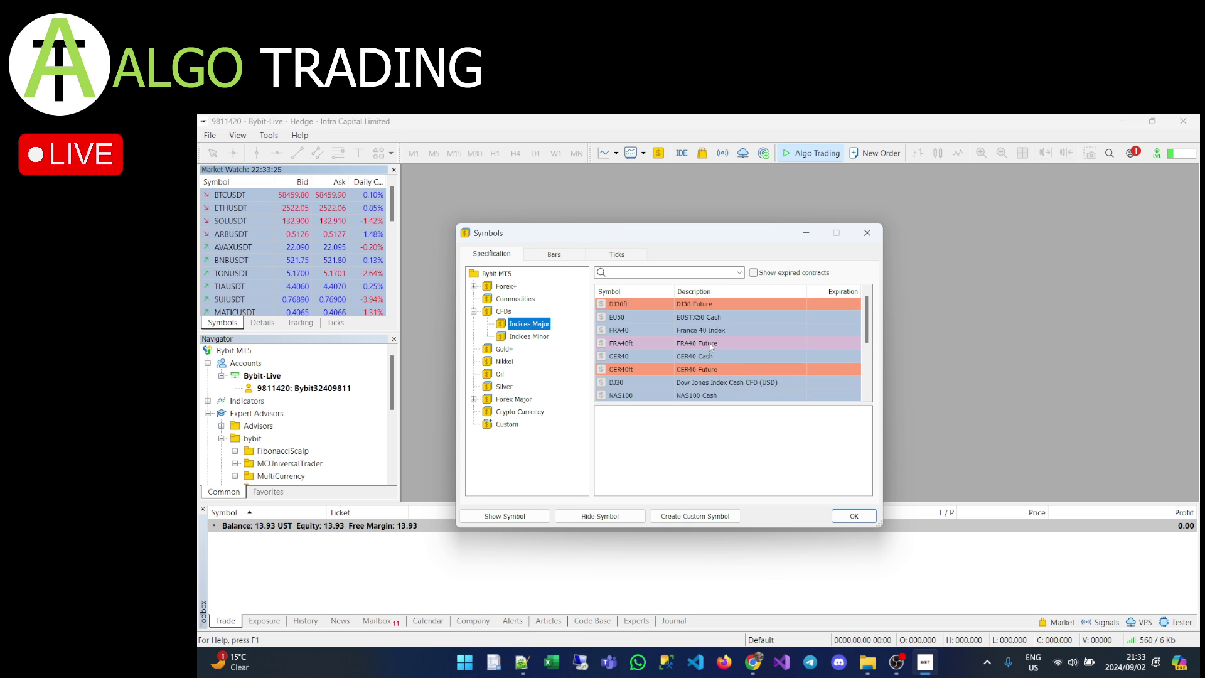
left_click(474, 312)
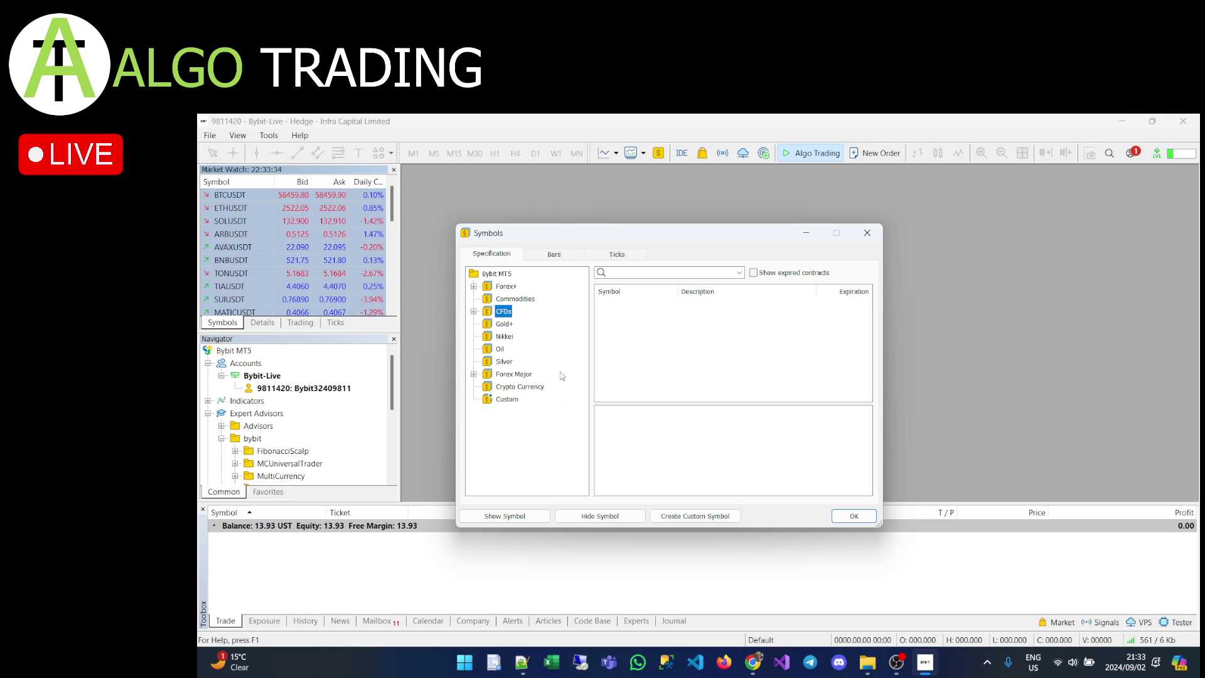
left_click(861, 520)
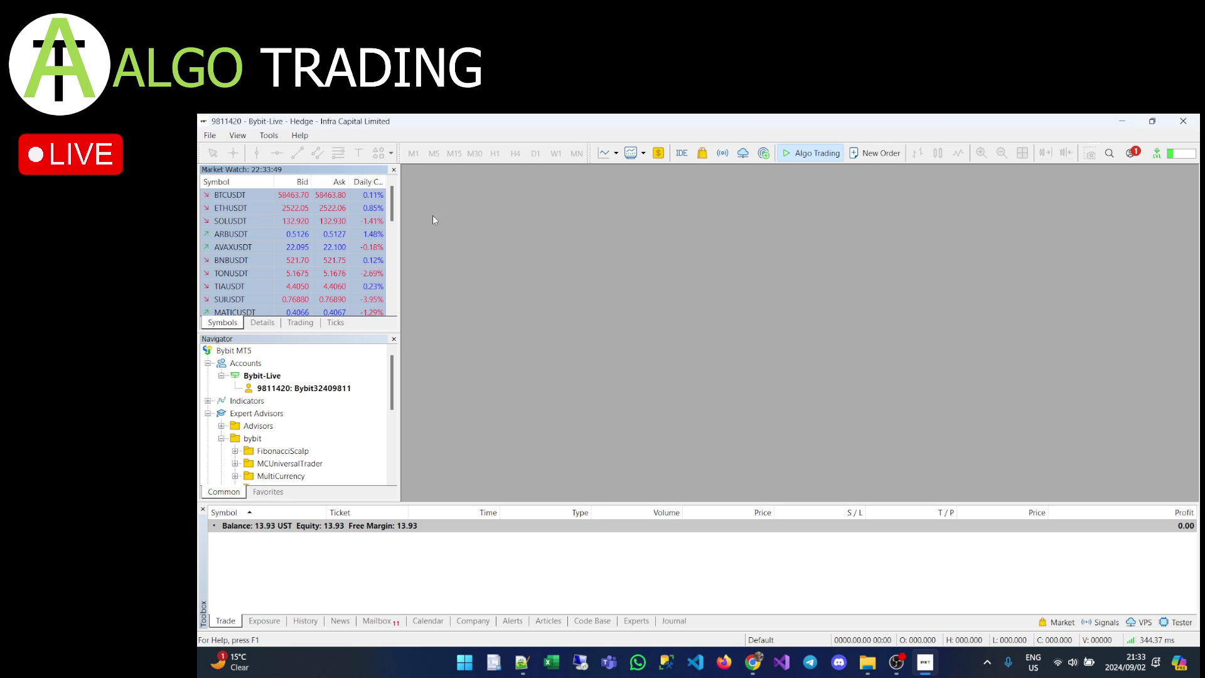
- Collapse the Bybit-Live entry and the bybit, Multifarious and MultifariousBybit Expert Advisor folders
scroll(287, 293, "down", 1)
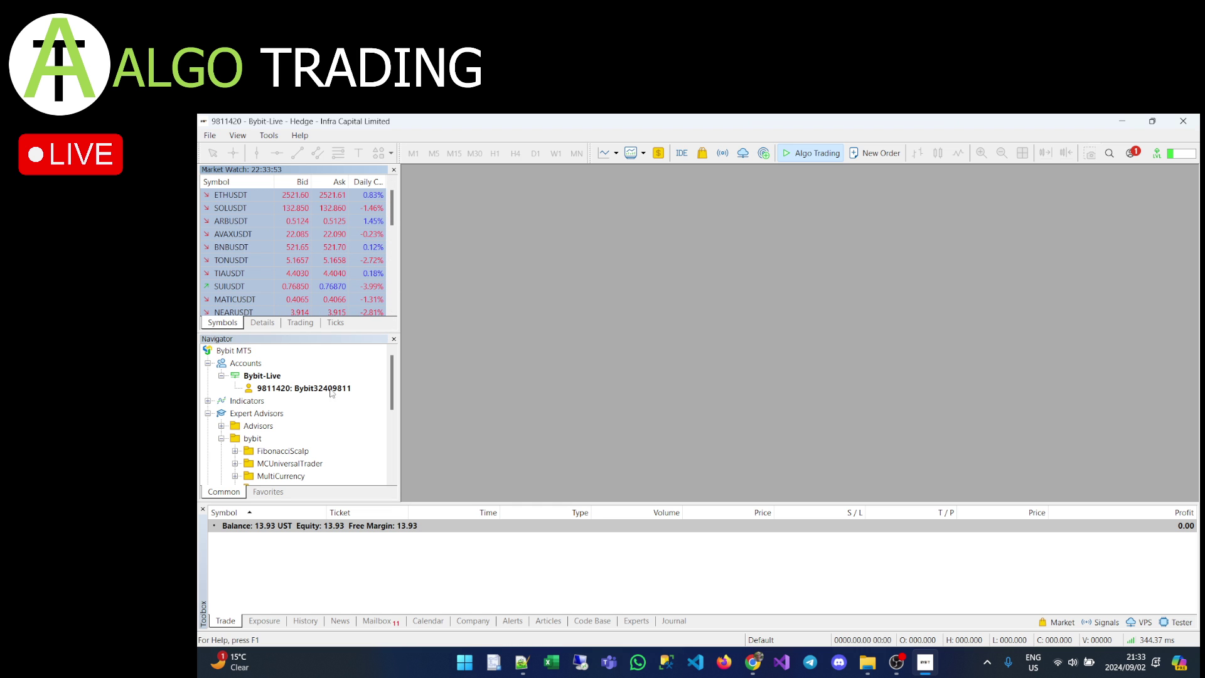
mouse_move(391, 375)
left_mouse_down()
mouse_move(393, 438)
mouse_move(390, 362)
left_mouse_up()
left_click(222, 376)
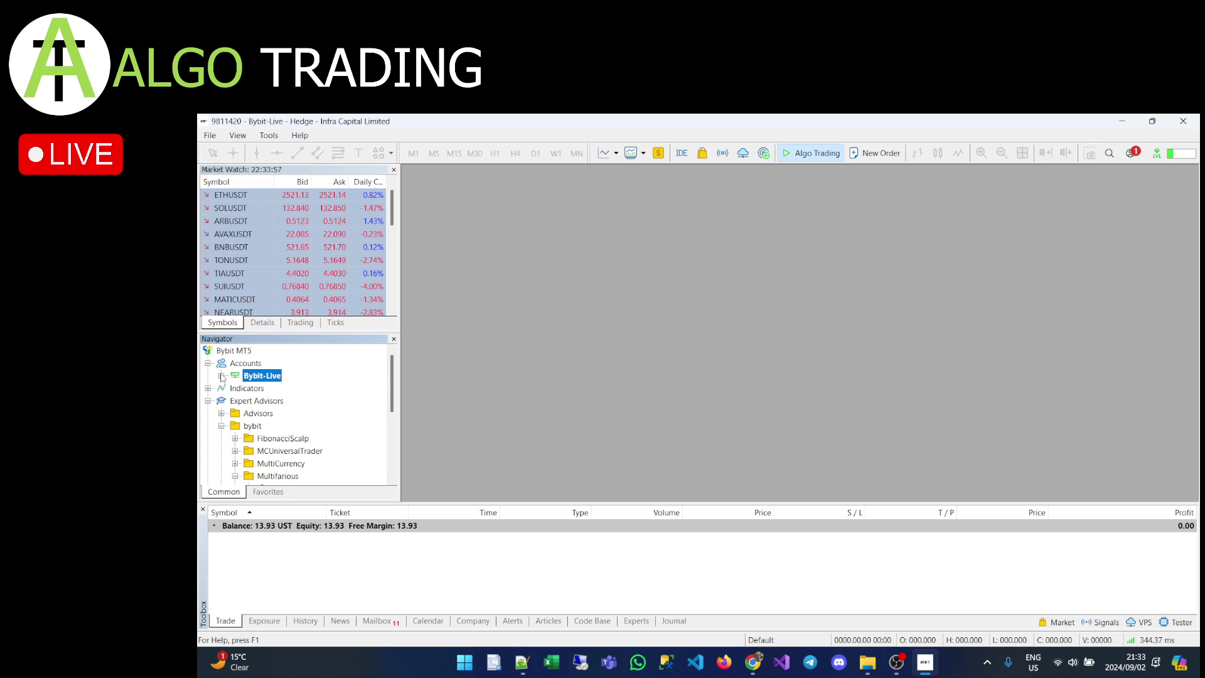
left_click(220, 426)
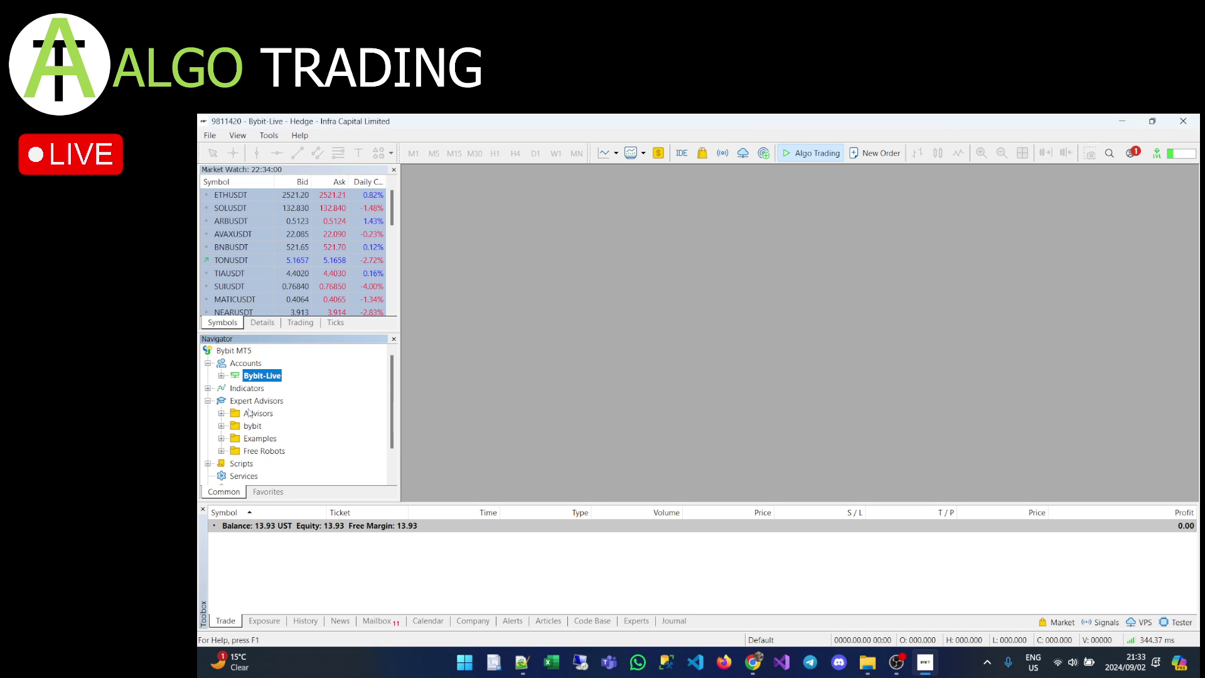
left_click(221, 427)
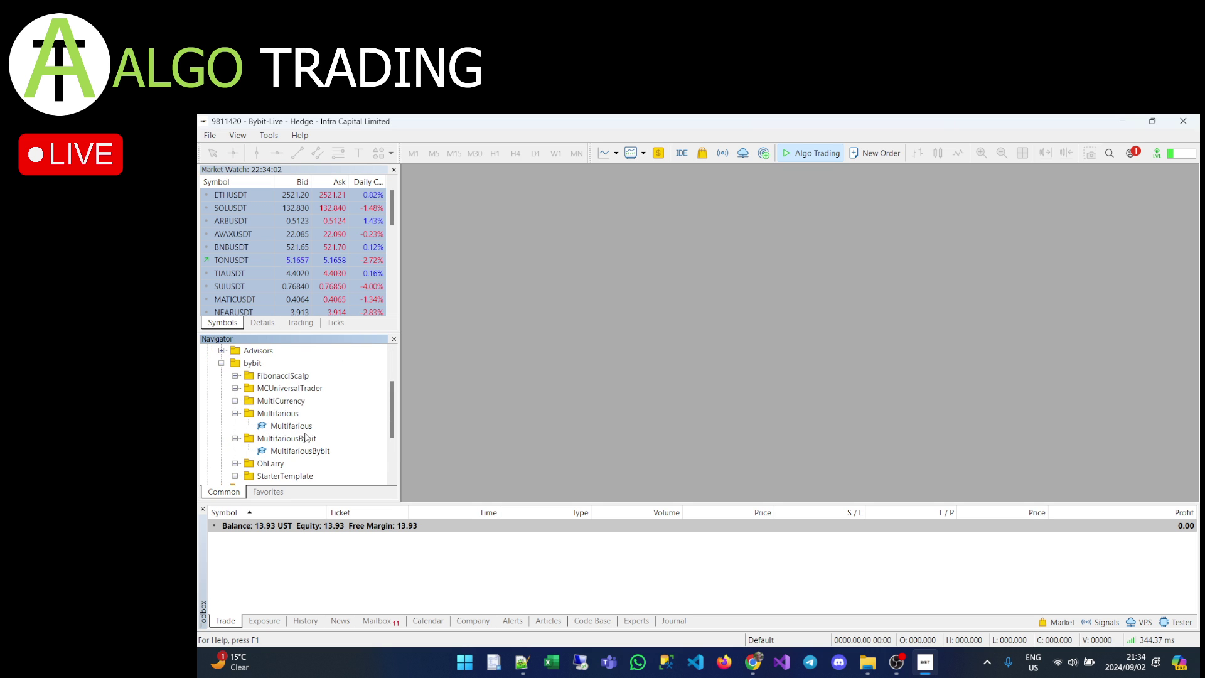
scroll(306, 439, "down", 1)
left_click(234, 400)
left_click(235, 376)
scroll(347, 408, "up", 2)
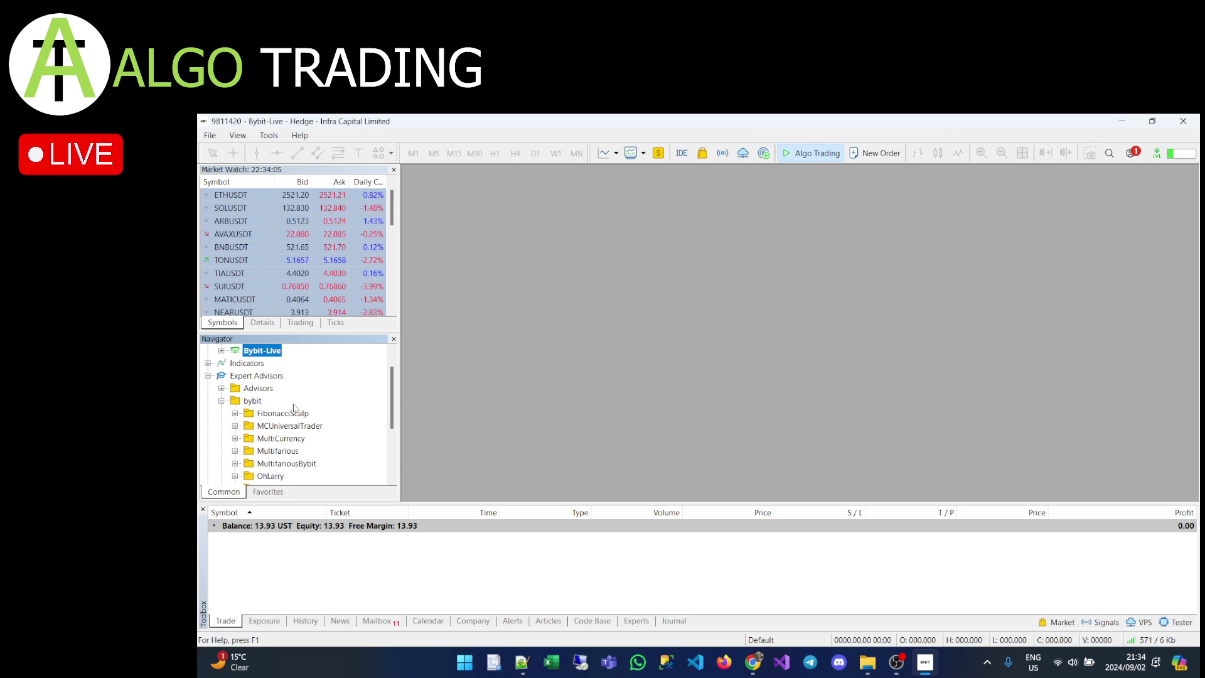
left_click(221, 402)
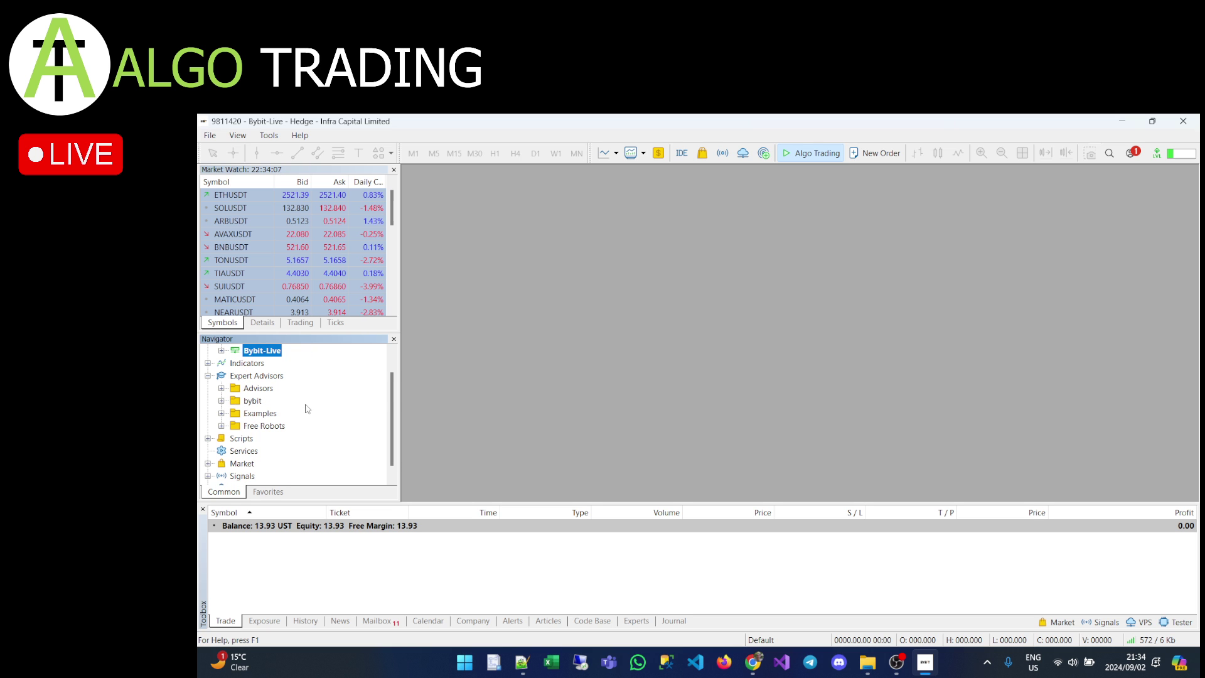
mouse_move(394, 210)
left_mouse_down()
mouse_move(394, 251)
mouse_move(394, 197)
left_mouse_up()
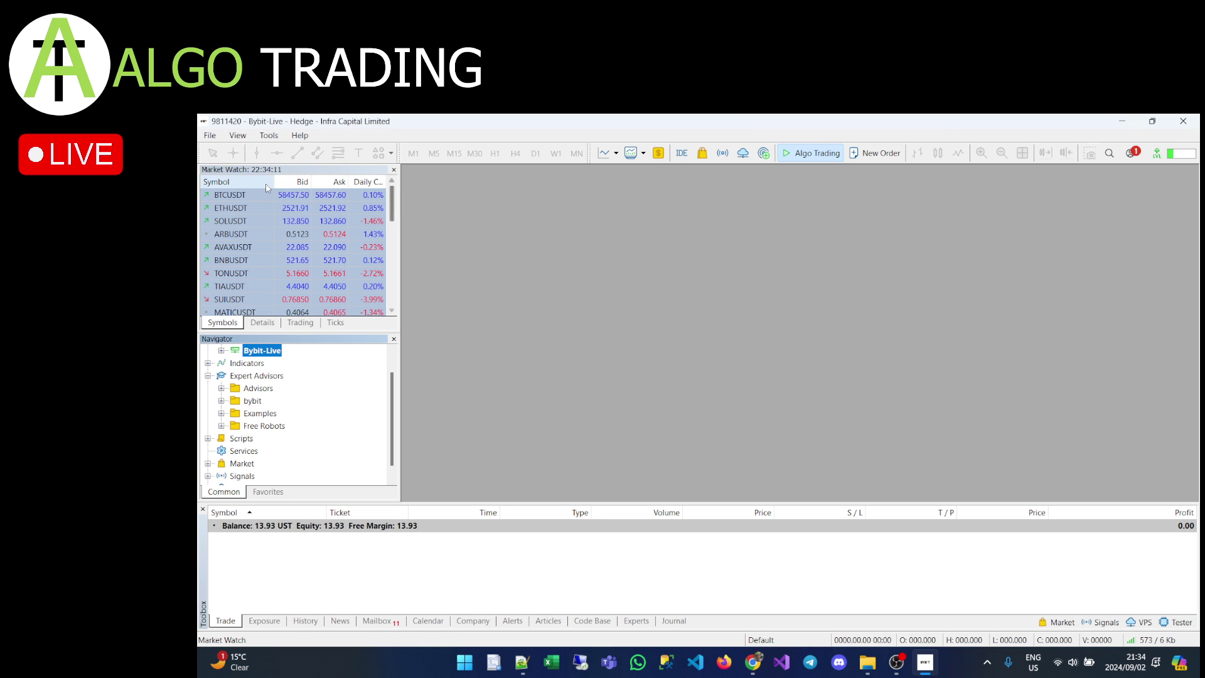
- Open a BTCUSDT chart from Market Watch, maximize it and show the one-click trading panel
right_click(247, 198)
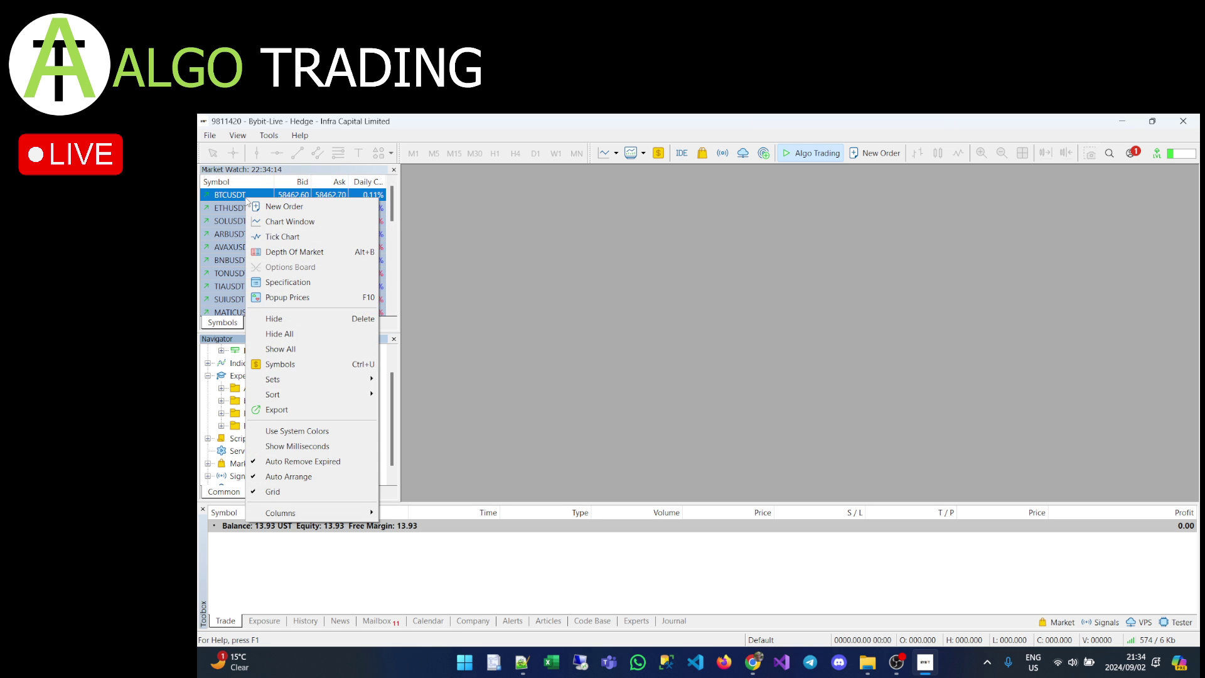
left_click(290, 222)
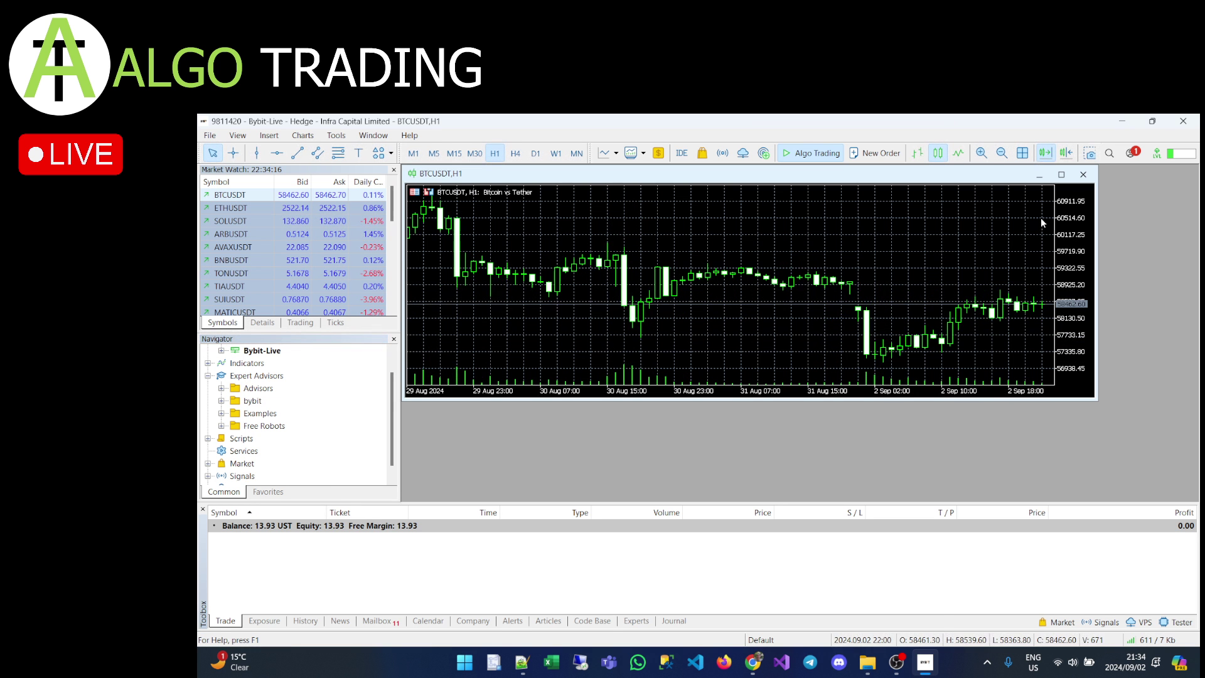
left_click(1061, 175)
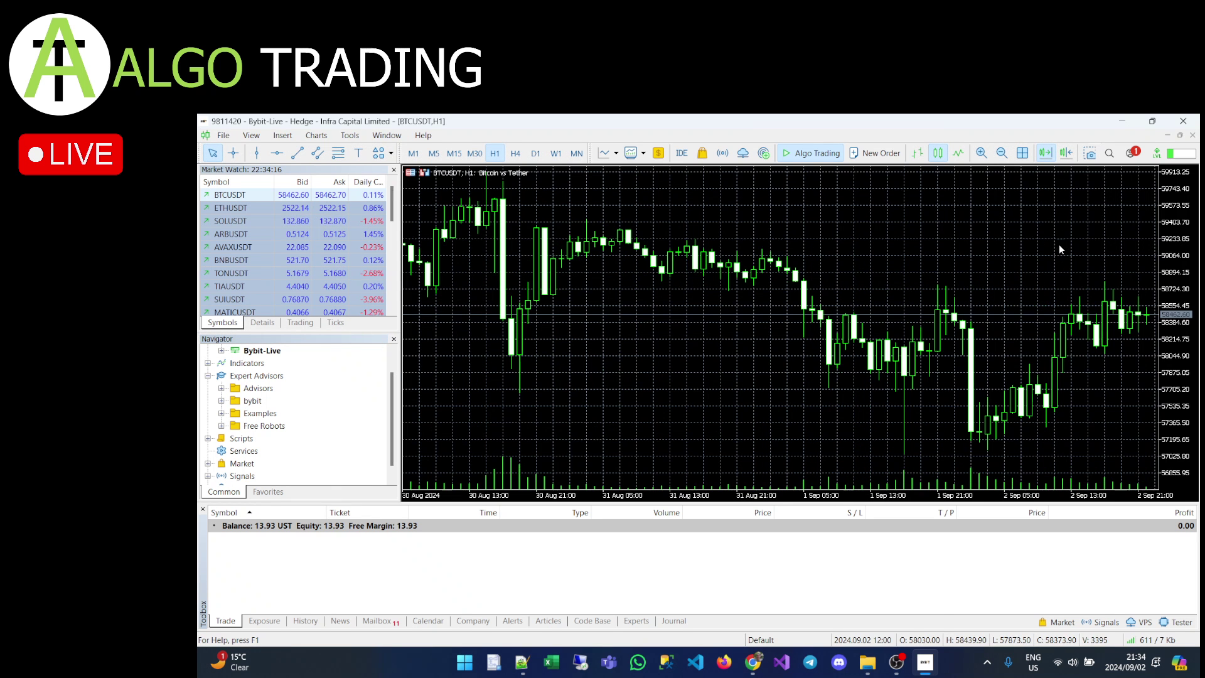
left_click(425, 175)
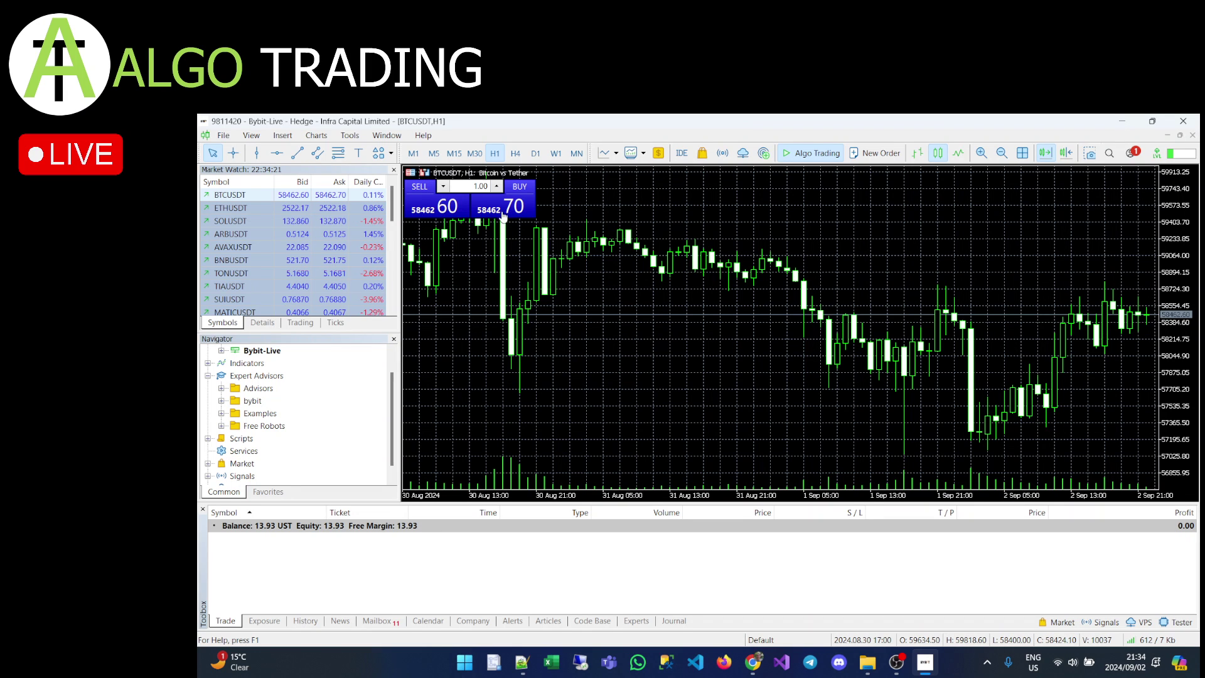
- Buy 0.01 lot of BTCUSDT at 58462.70 from the one-click panel
left_click(480, 185)
type("0.00")
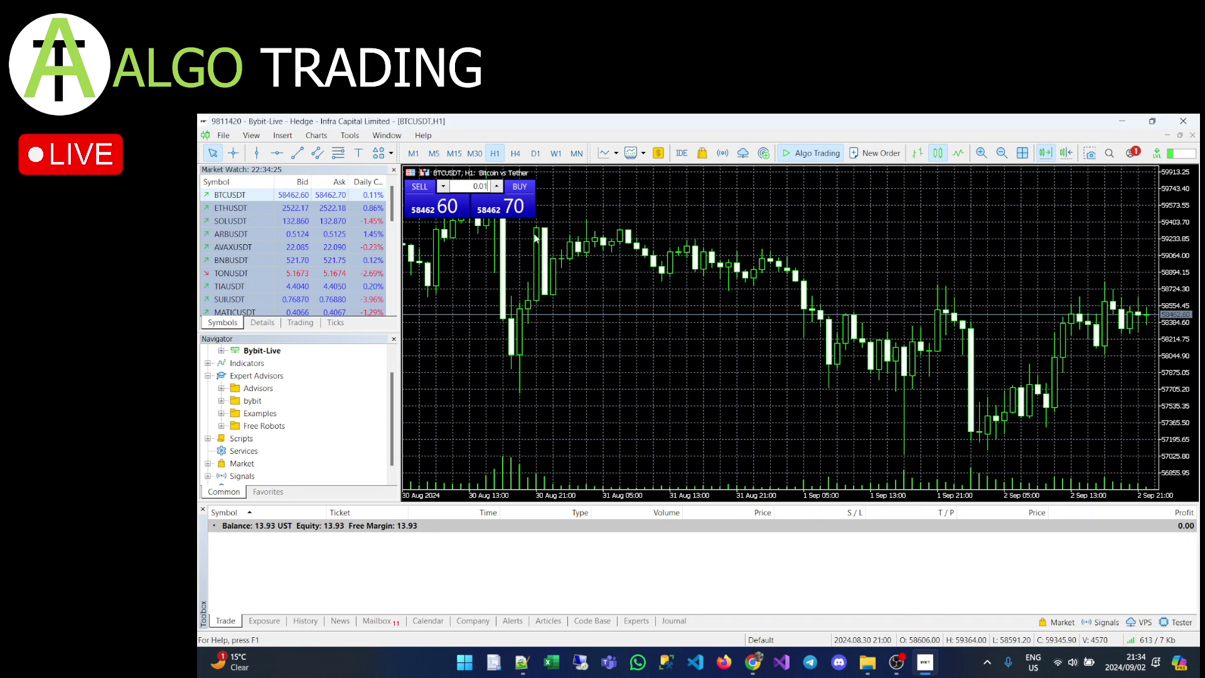
left_click(513, 210)
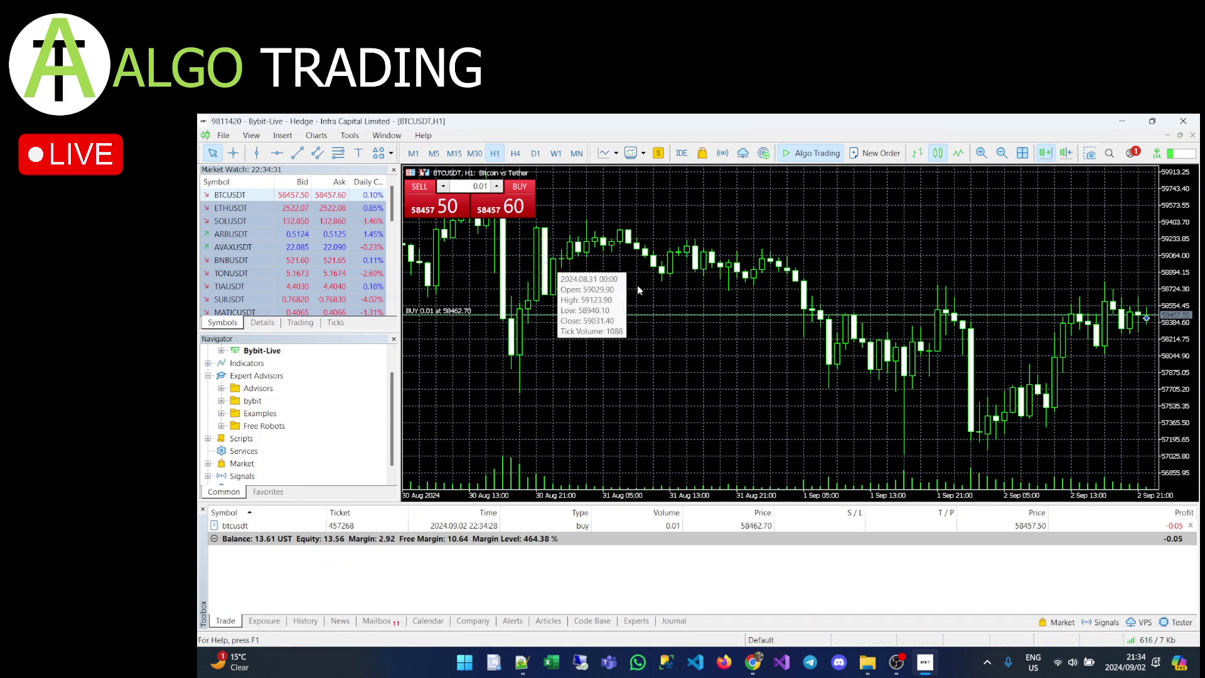
right_click(1020, 347)
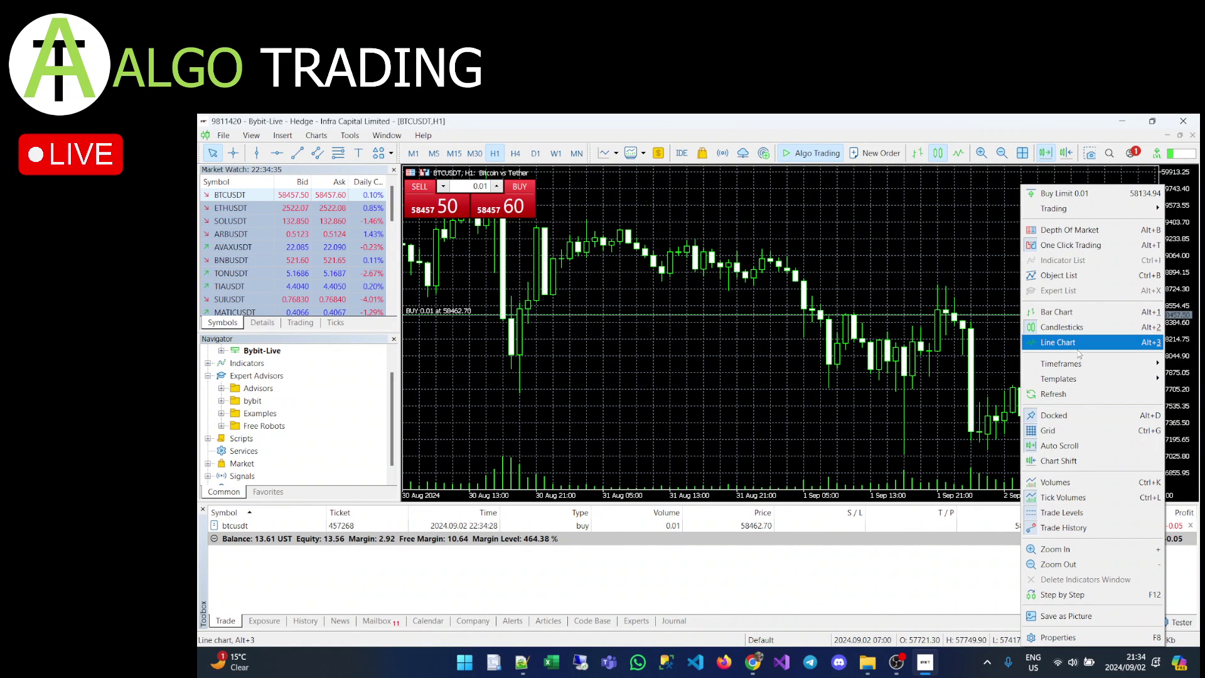
- Add a stop loss to the BTCUSDT buy and lower it to 58044.72
mouse_move(1071, 210)
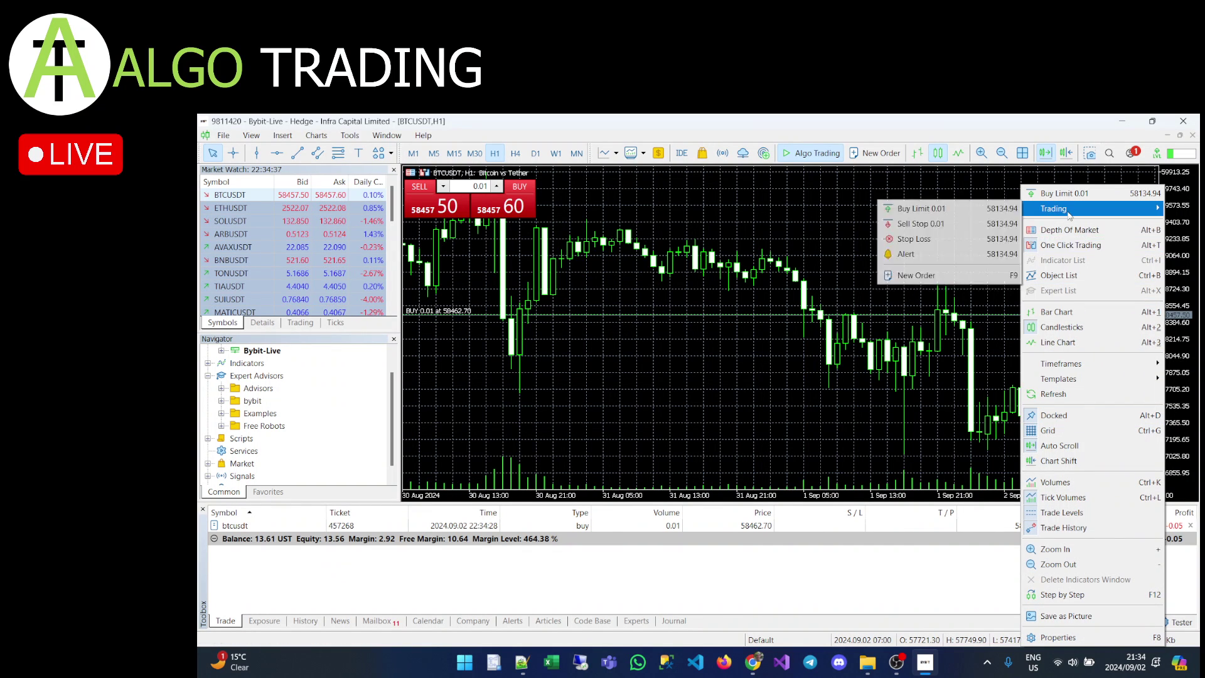
left_click(940, 239)
mouse_move(1010, 346)
left_mouse_down()
mouse_move(1015, 382)
mouse_move(1012, 325)
mouse_move(1014, 357)
left_mouse_up()
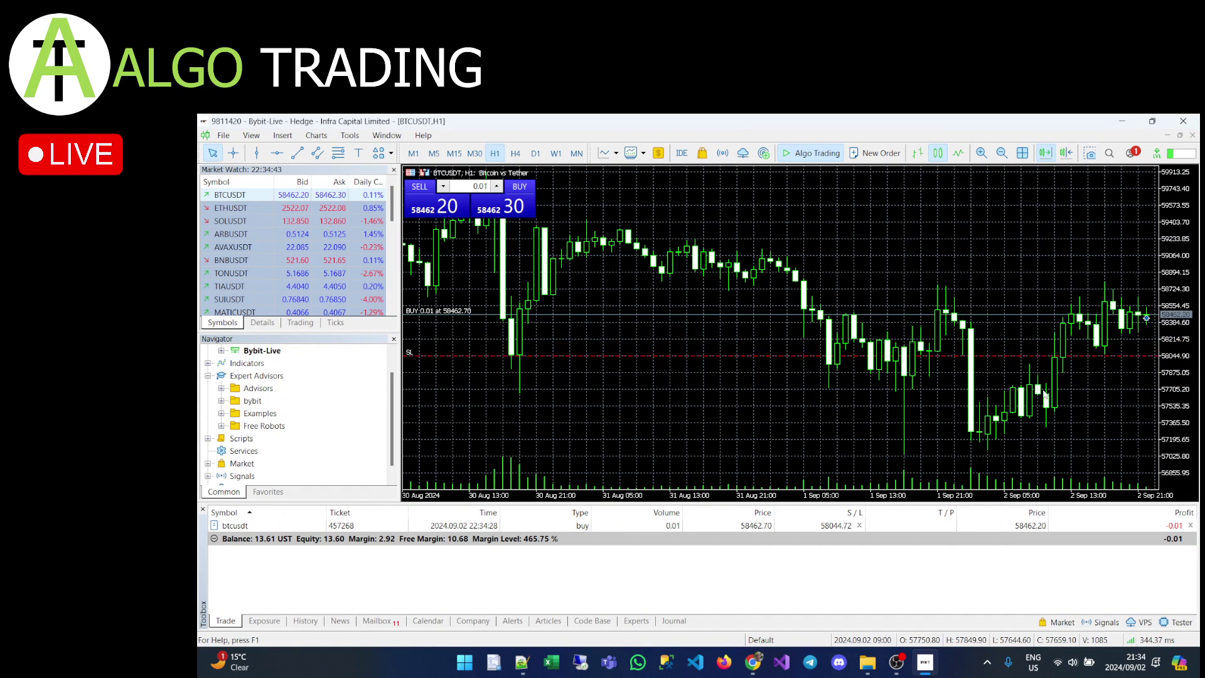
- Add a take profit at 59238.81 and shift the chart to leave space at the right
right_click(932, 238)
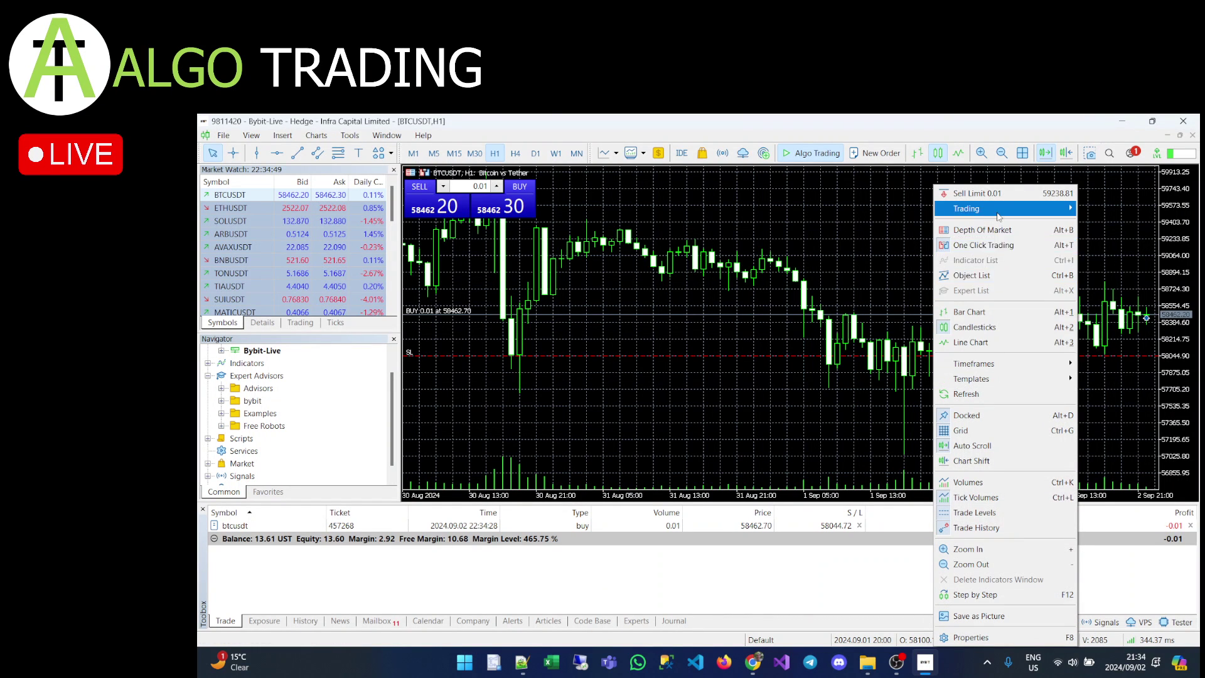
mouse_move(999, 212)
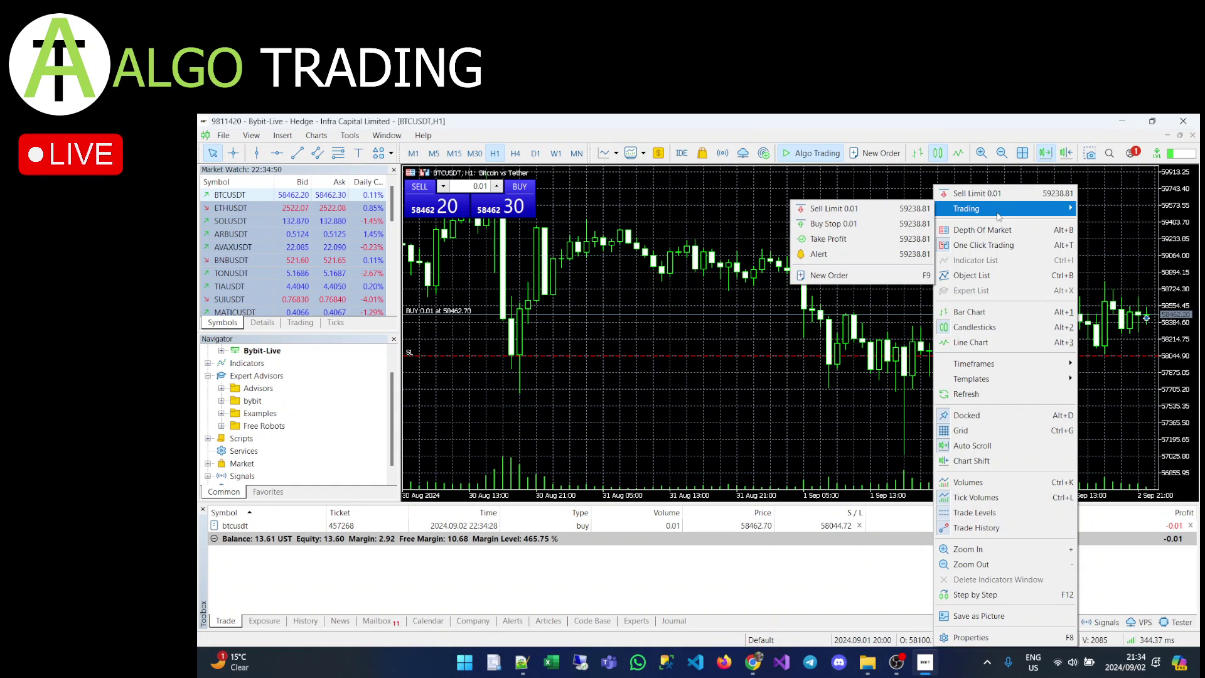
left_click(856, 237)
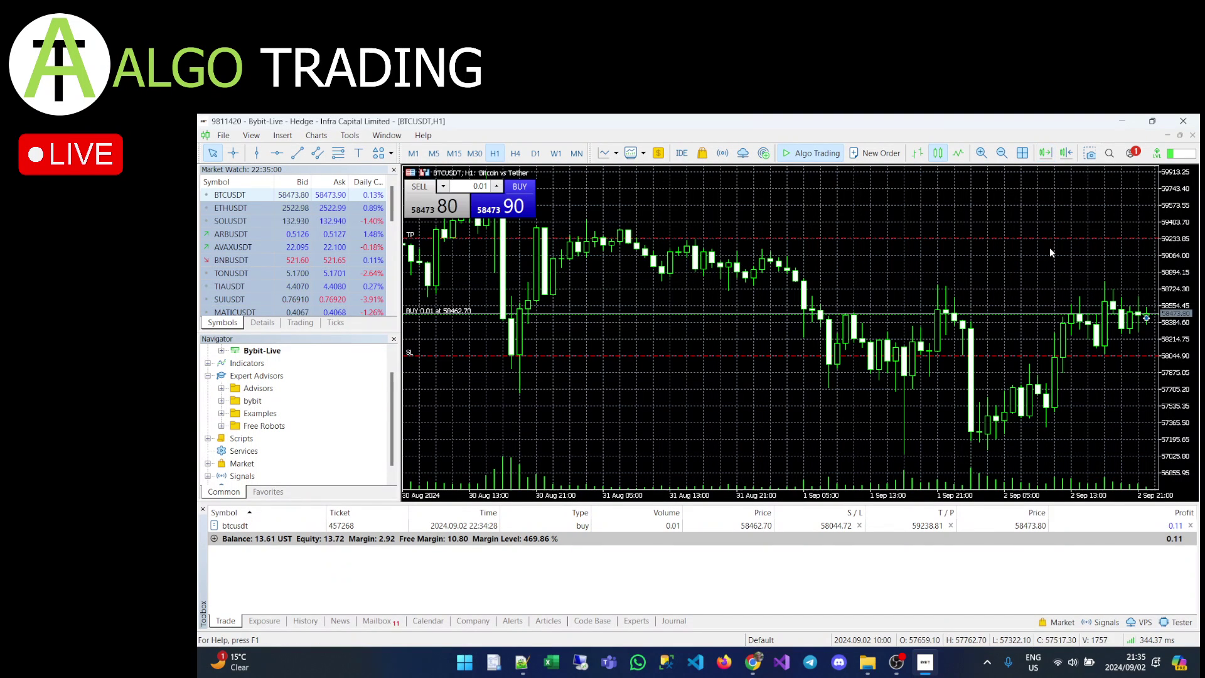
left_click(1066, 153)
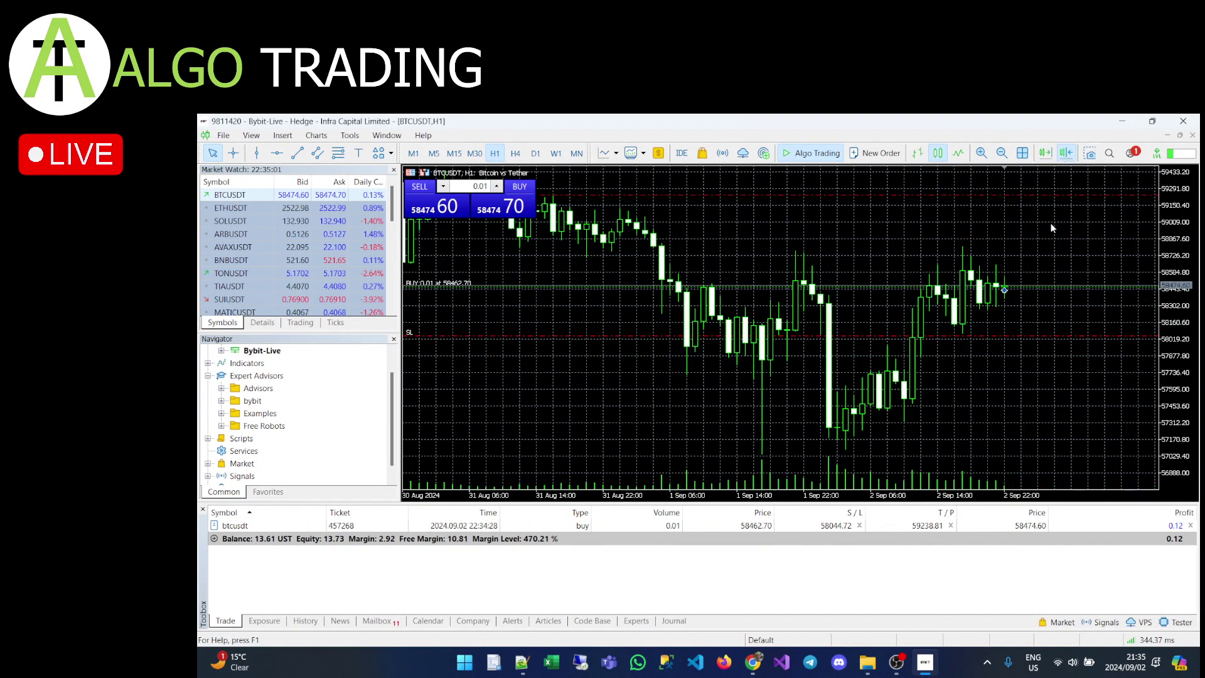
- Open a 0.01-lot BTCUSDT sell, then close both the 457268 buy and the sell position
left_click_drag(1042, 250, 999, 301)
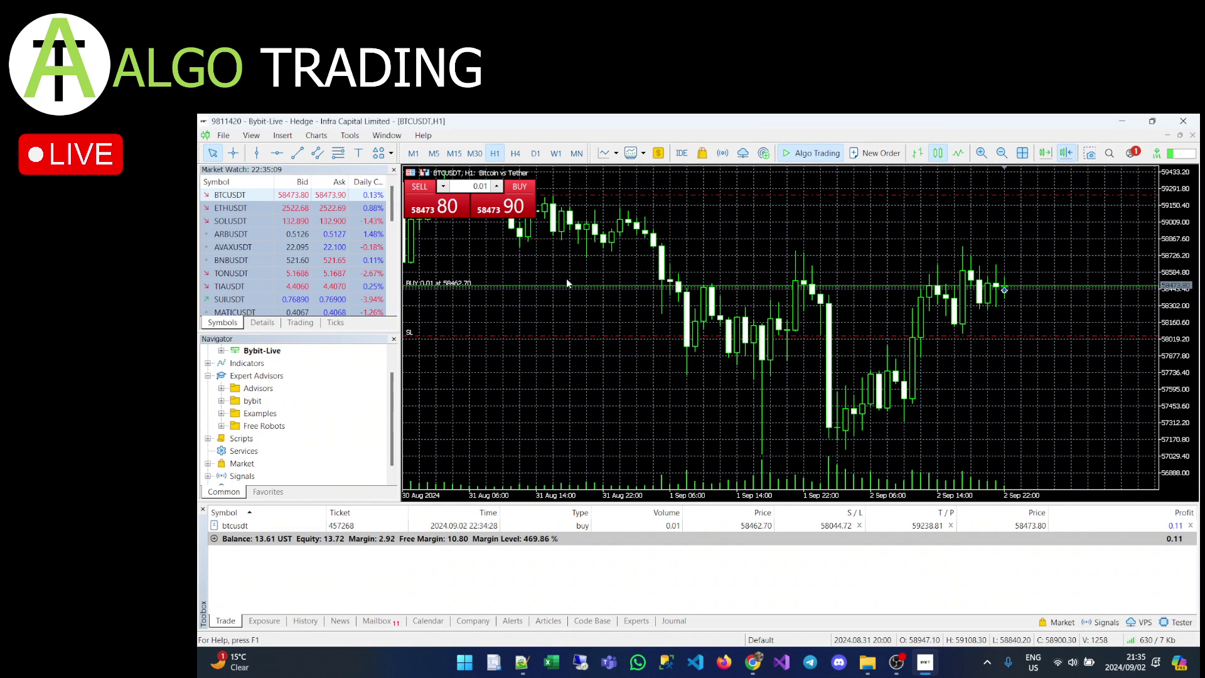
left_click(435, 209)
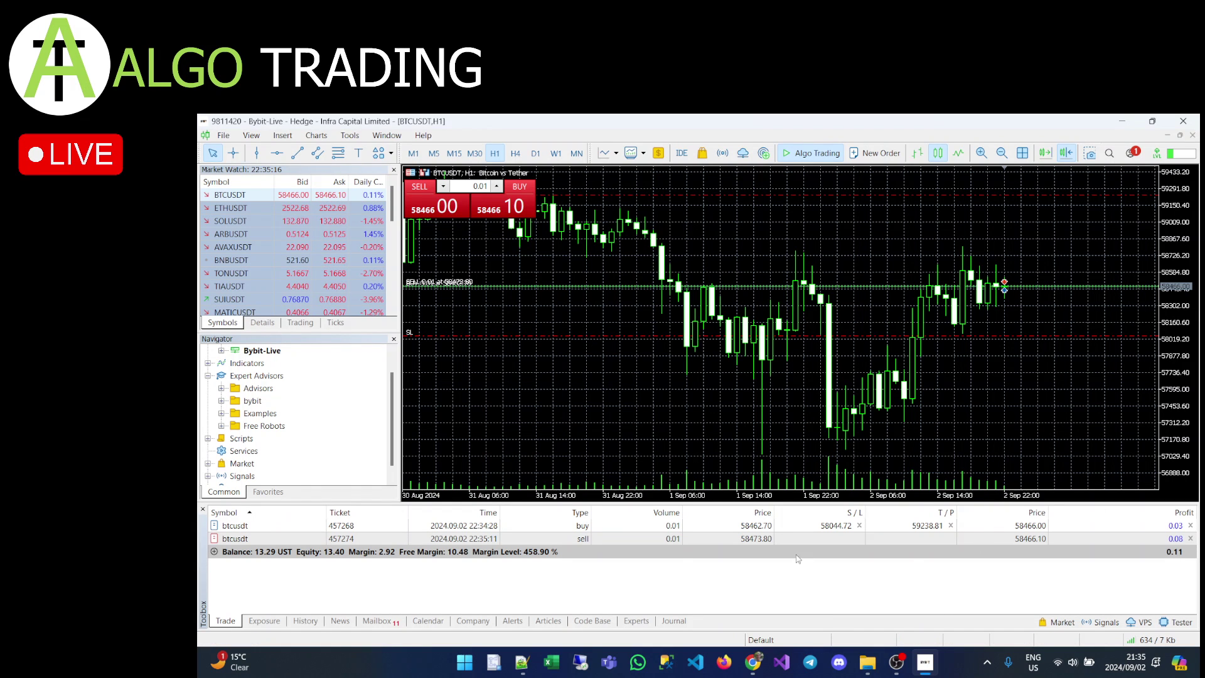
right_click(480, 529)
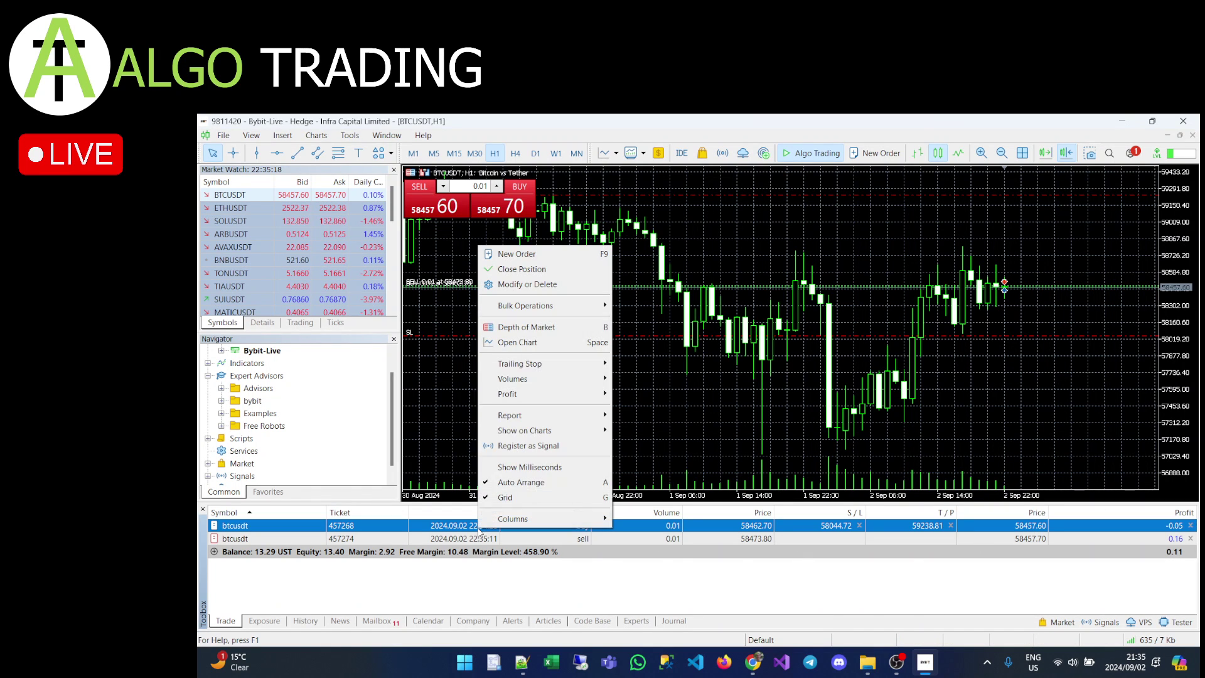
left_click(522, 269)
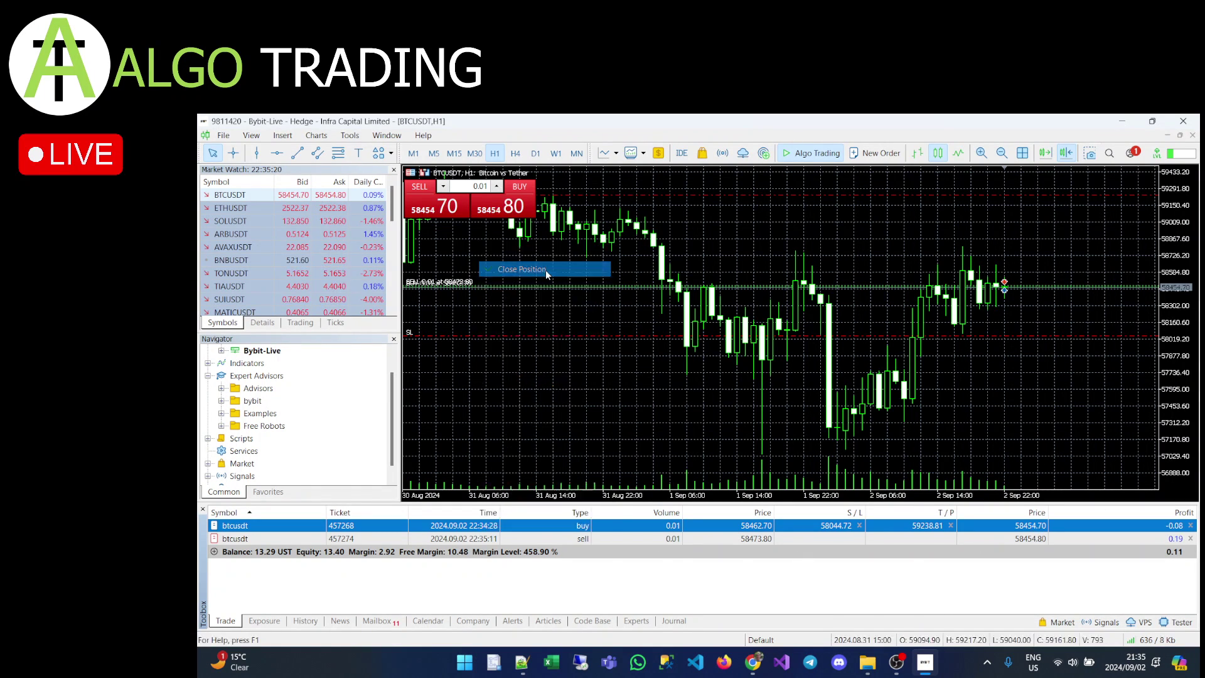
right_click(506, 527)
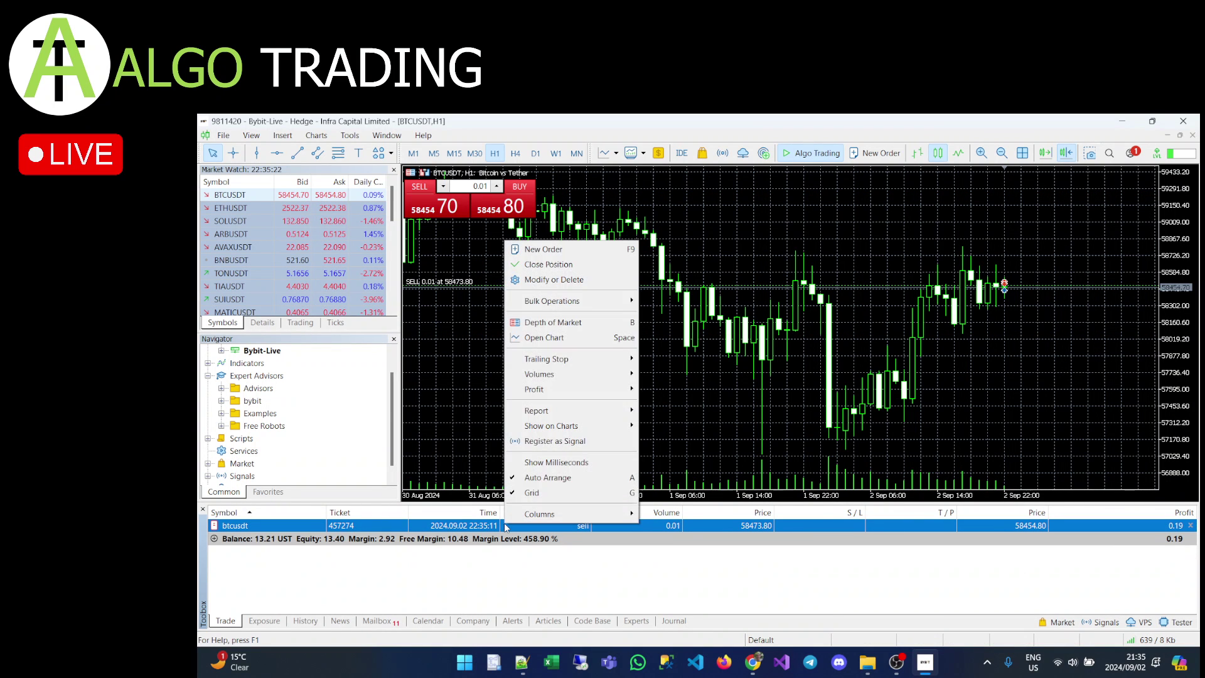
left_click(547, 264)
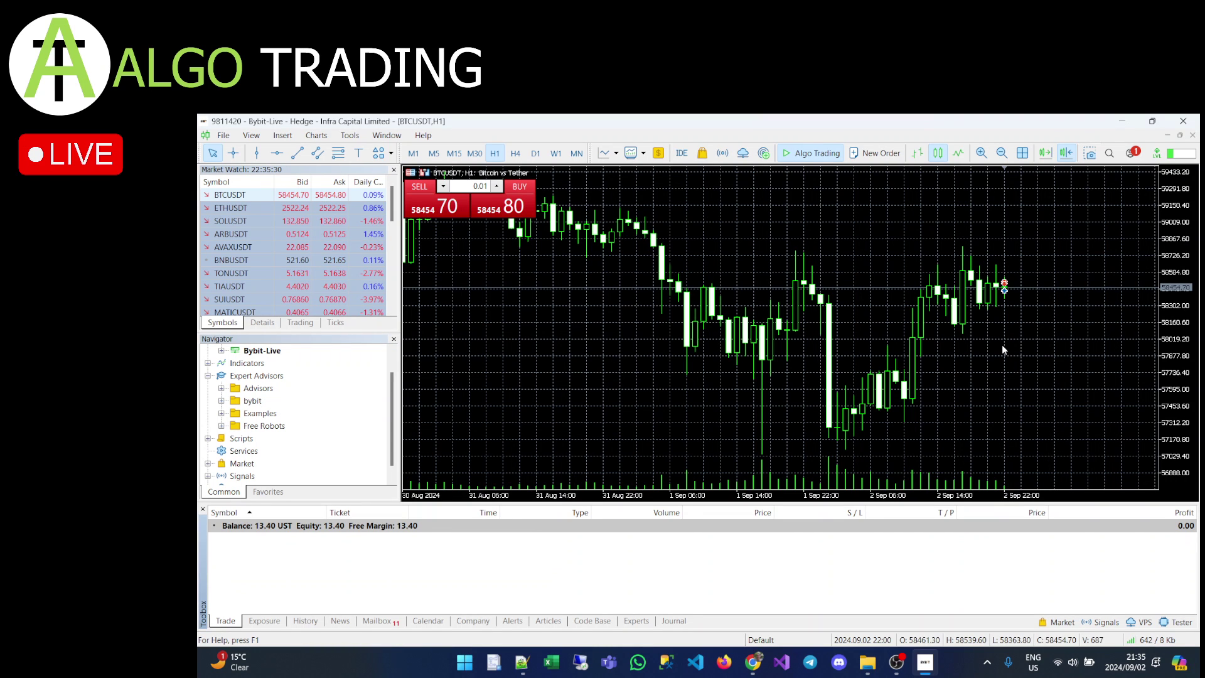
left_click(350, 135)
- Add the Relative Strength Index with period 14 after reviewing its Levels and Scale tabs
mouse_move(276, 143)
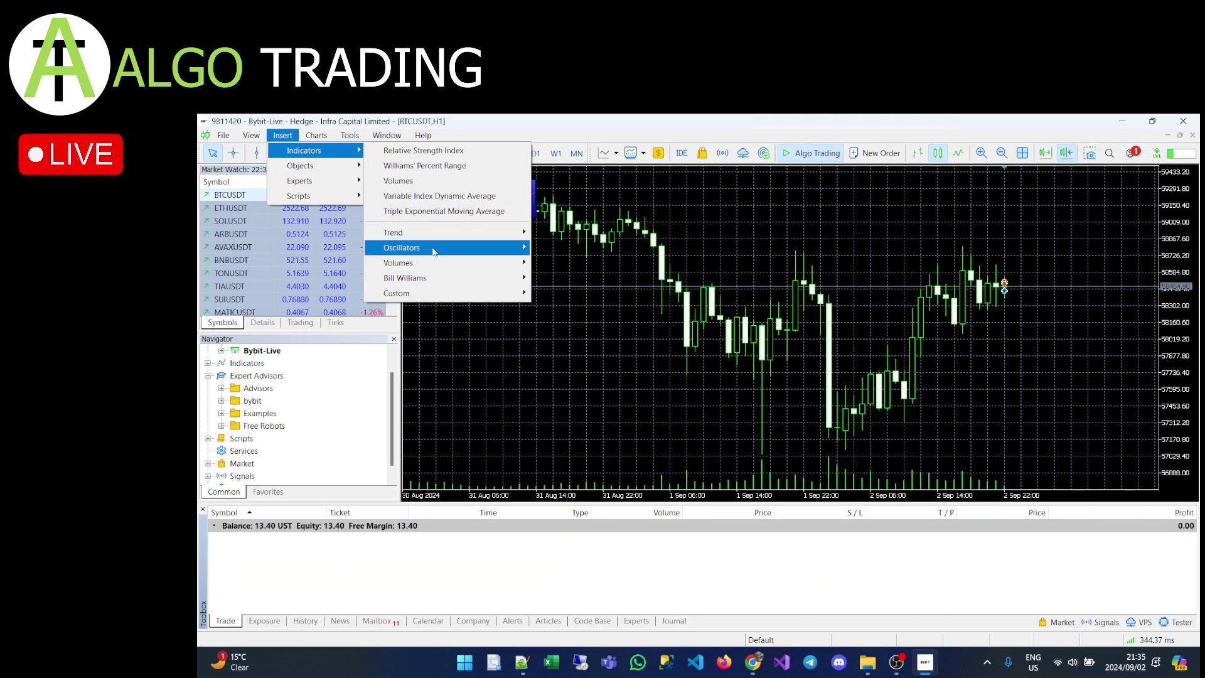
mouse_move(434, 238)
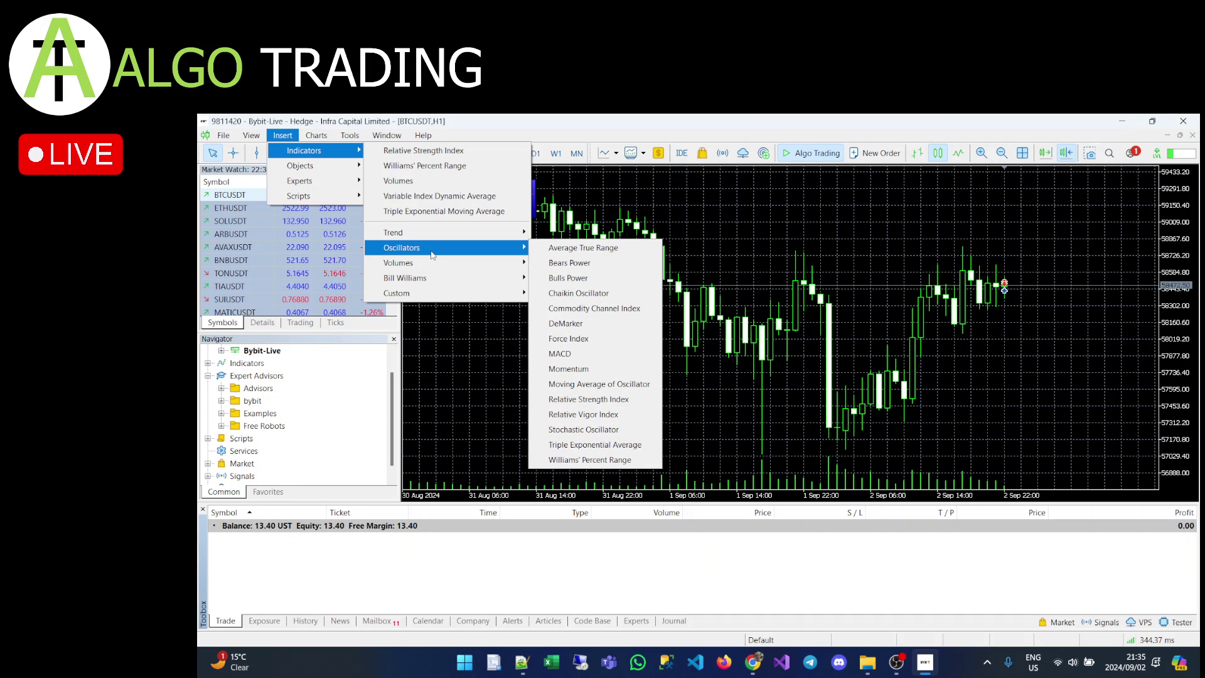
left_click(594, 400)
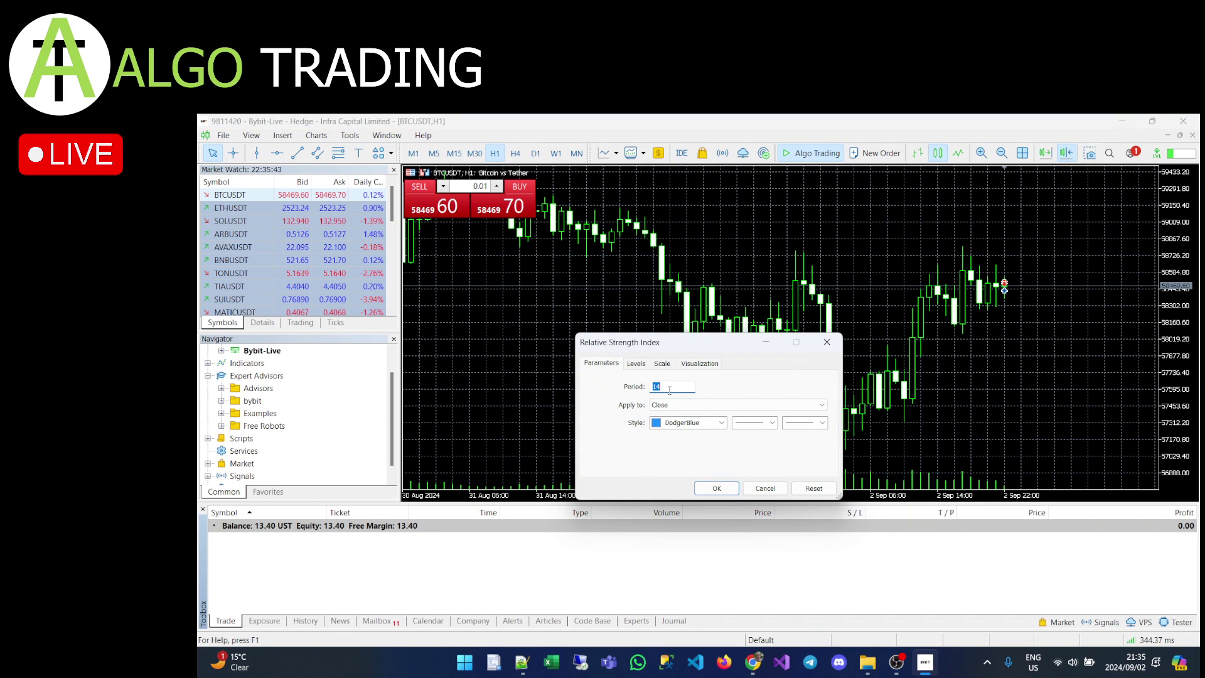
left_click(641, 371)
left_click(667, 371)
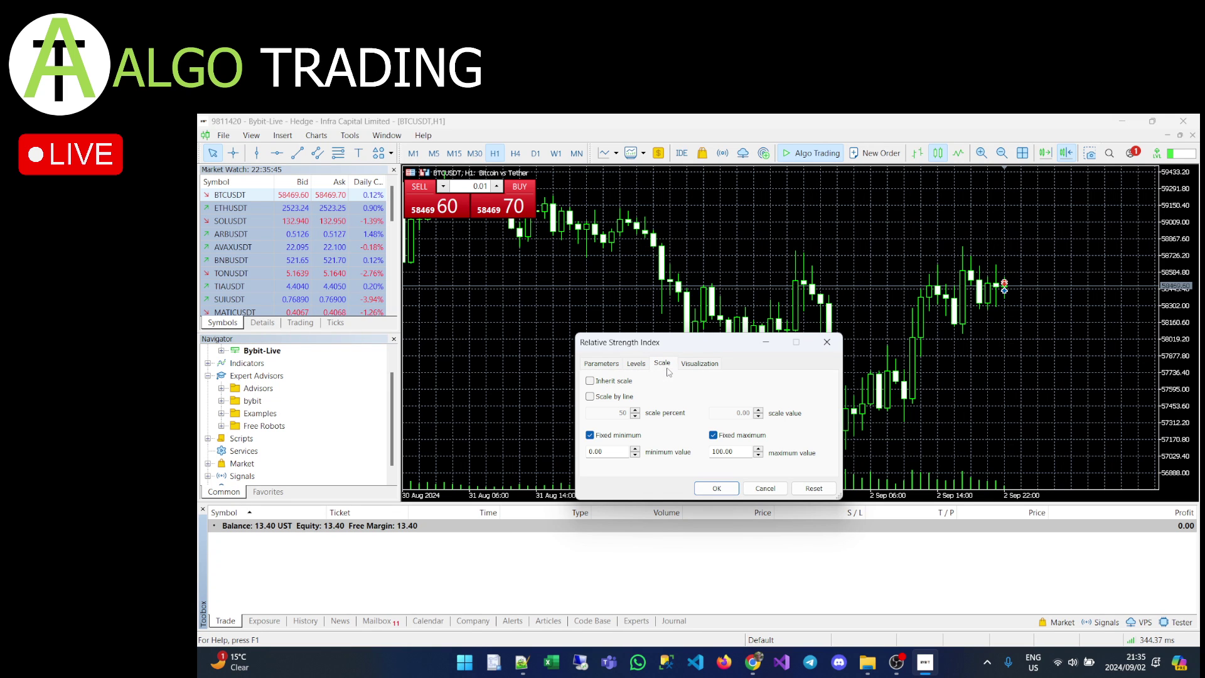
left_click(606, 365)
left_click(716, 488)
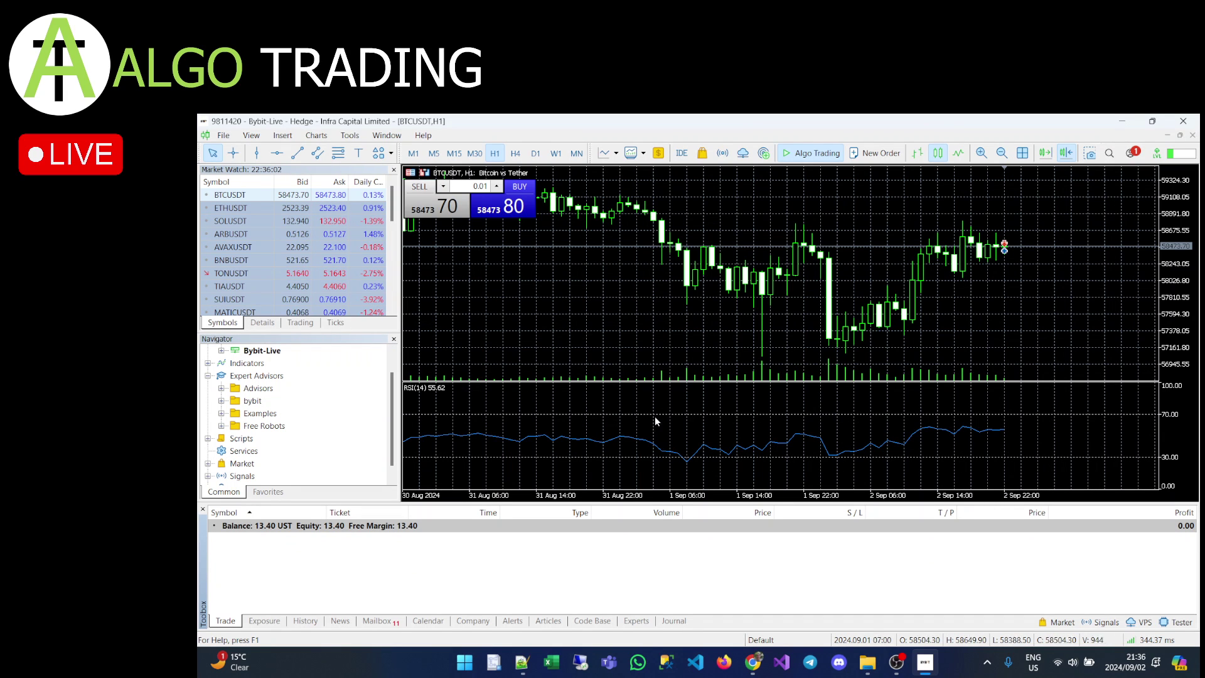
right_click(511, 398)
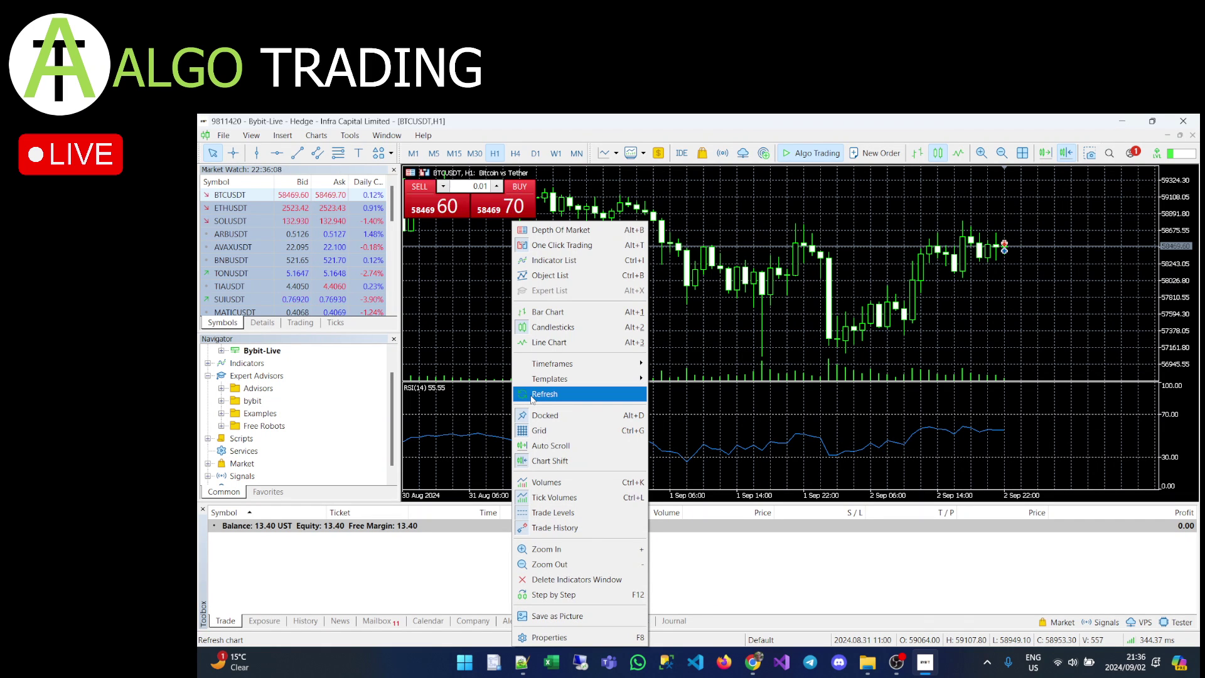
- Check the chart's Object List, which is empty, and close it
right_click(669, 324)
mouse_move(721, 371)
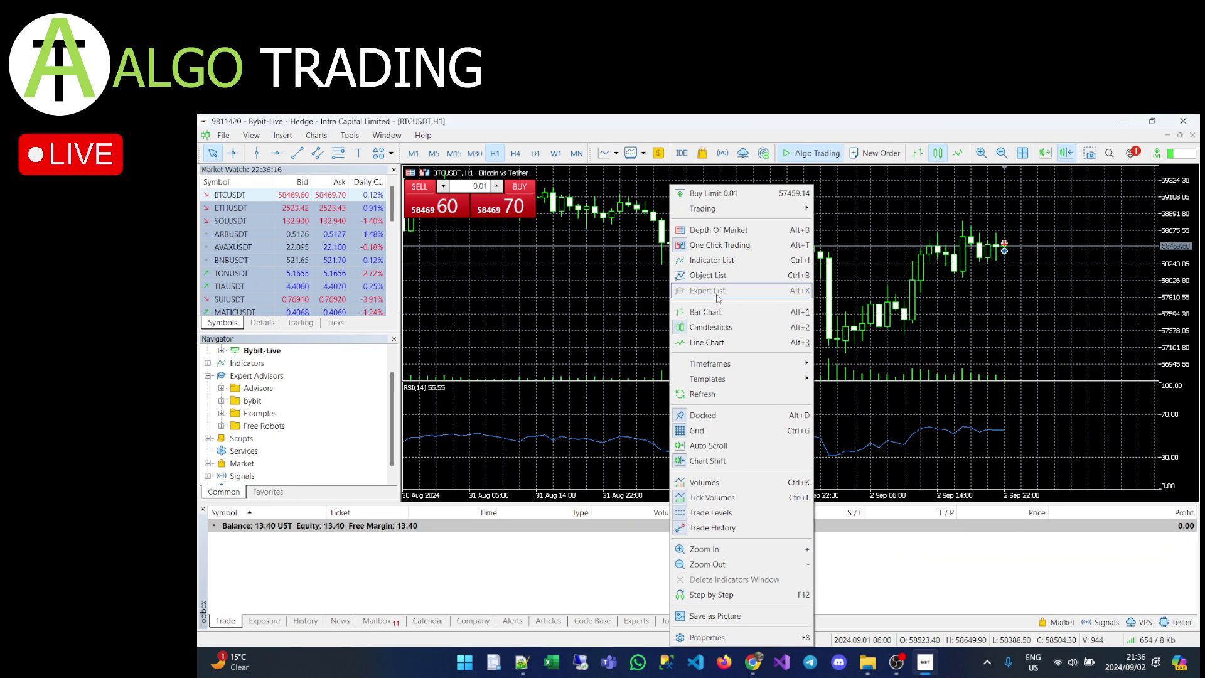
left_click(721, 275)
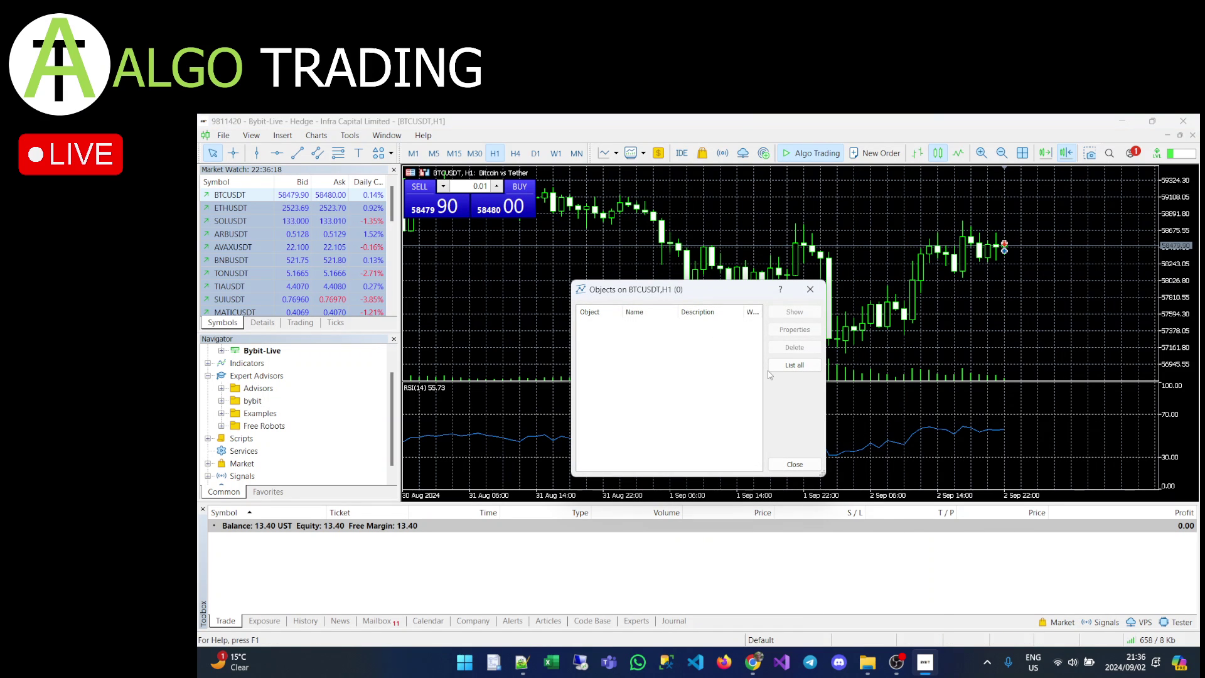
left_click(795, 464)
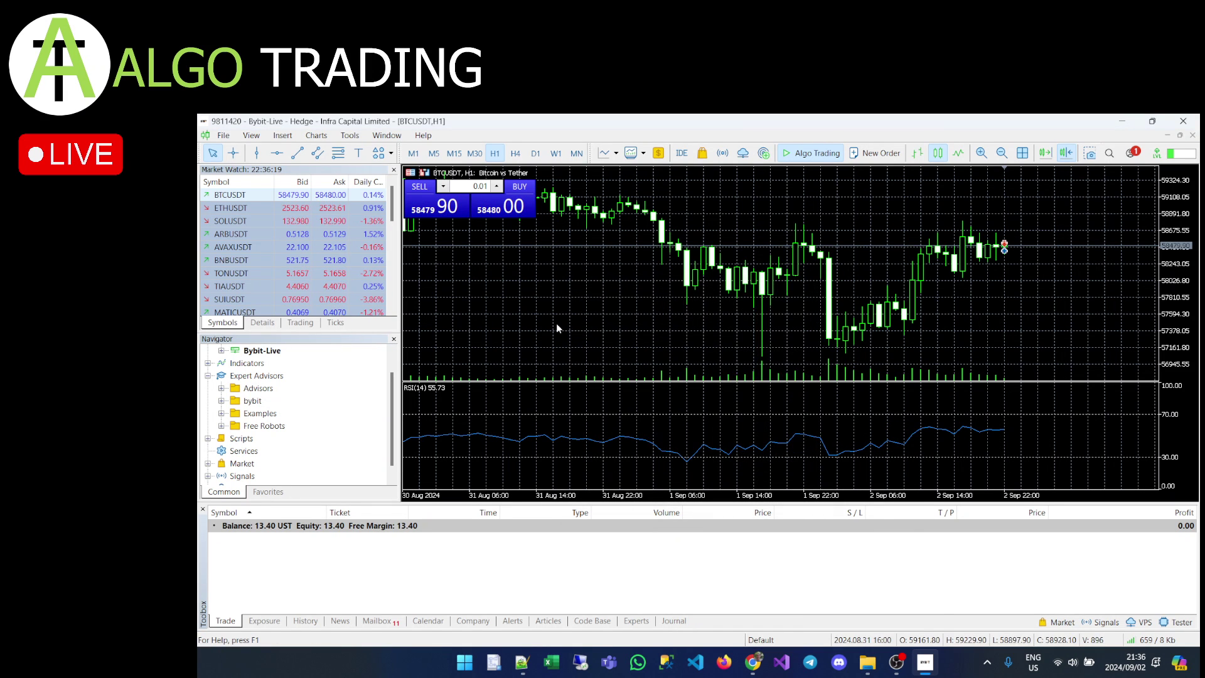
- Delete Indicator window 1 (RSI) from the Indicator List and close the list
right_click(556, 323)
left_click(603, 260)
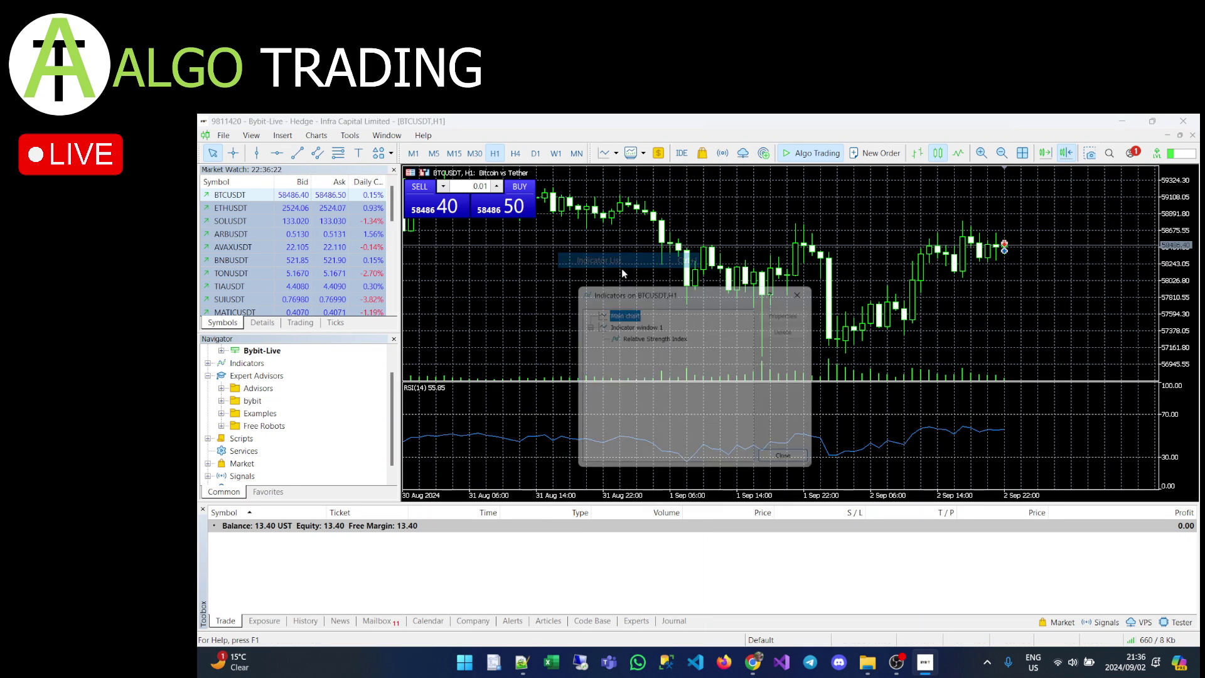
left_click(631, 325)
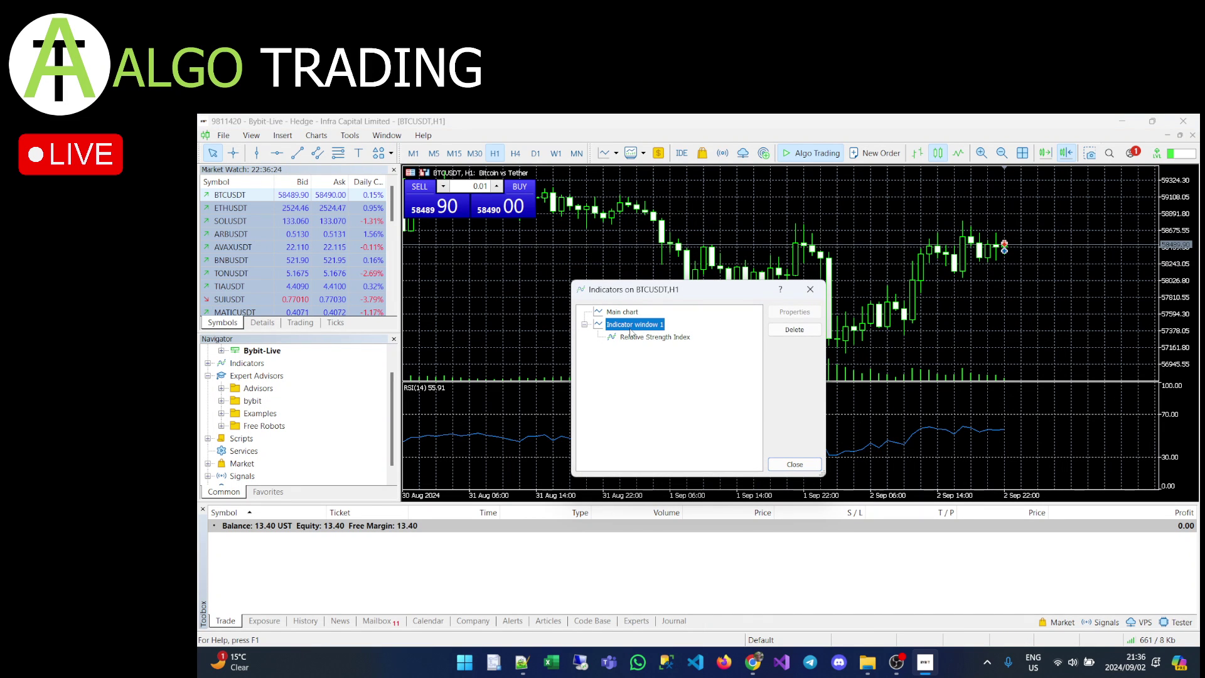
left_click(795, 330)
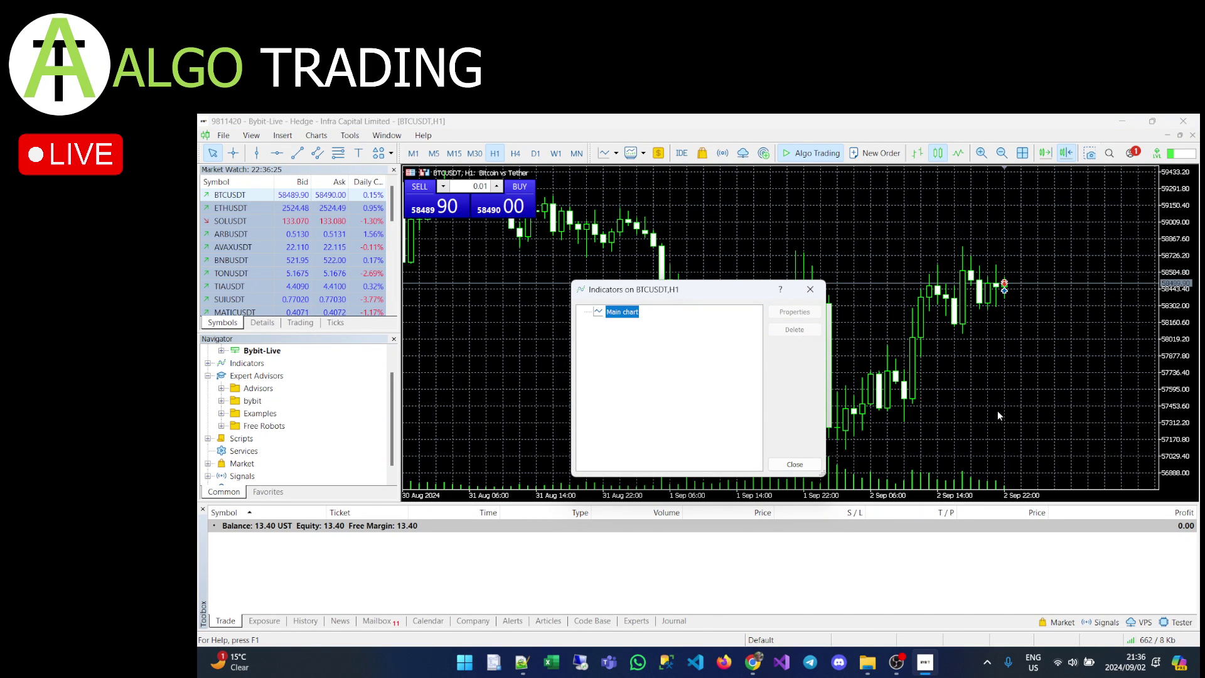
left_click(795, 465)
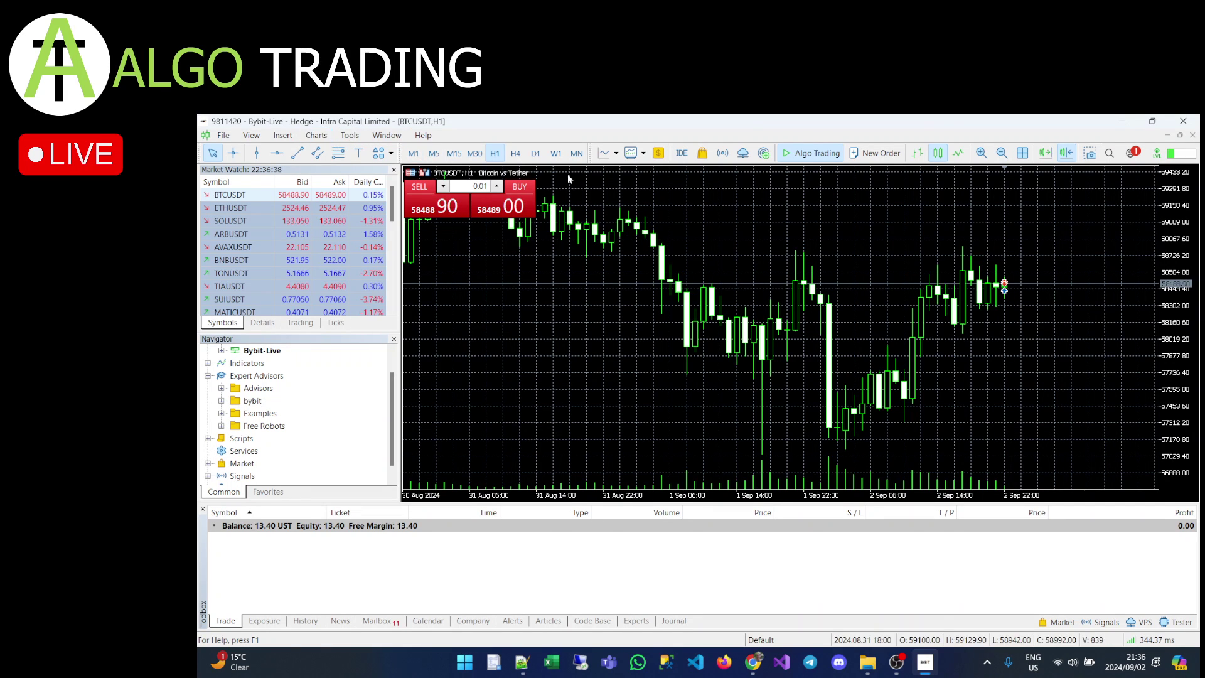
- Draw and delete a trendline from the 1 Sep low, then draw a Fibonacci from the late-August high down
left_click(298, 152)
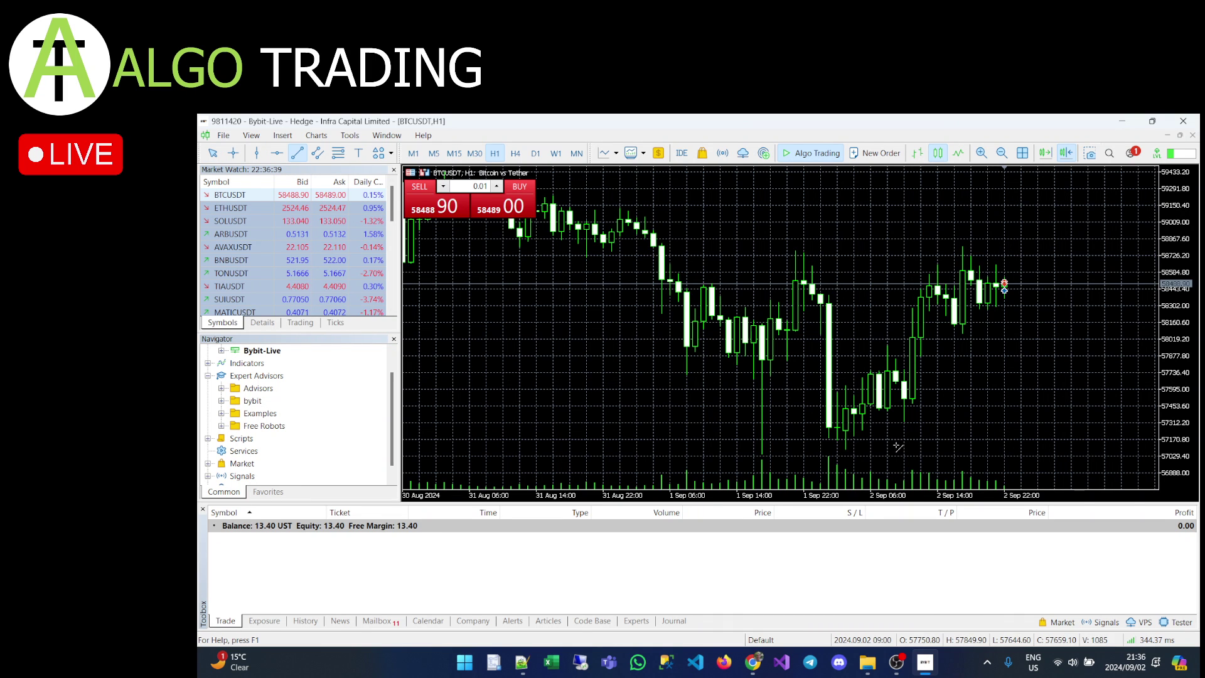
mouse_move(843, 450)
left_mouse_down()
mouse_move(953, 391)
mouse_move(1099, 241)
mouse_move(1143, 290)
mouse_move(1155, 243)
left_mouse_up()
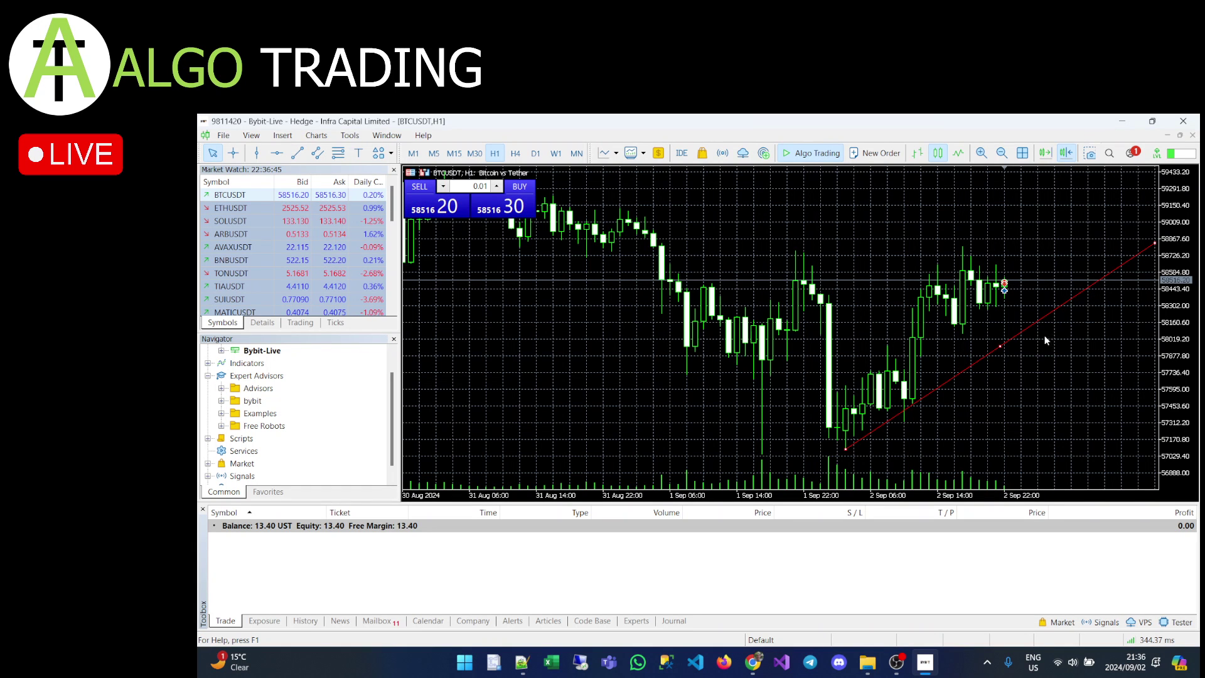
right_click(999, 347)
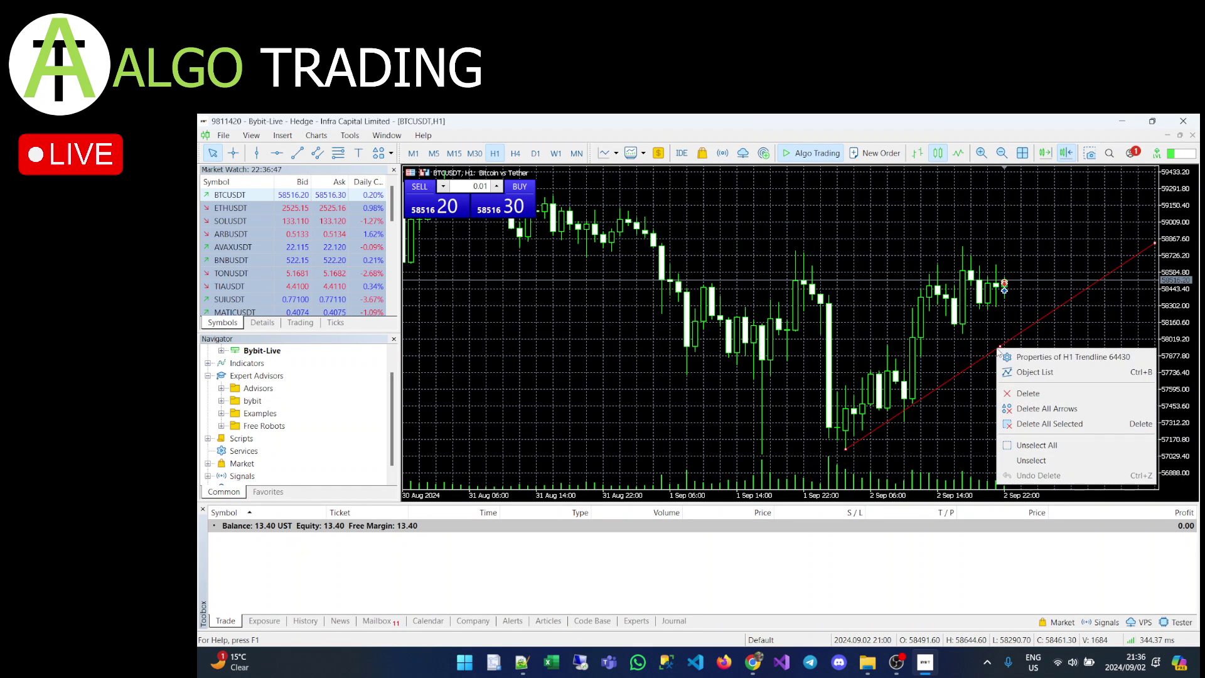
left_click(1041, 393)
left_click(337, 153)
mouse_move(618, 207)
left_mouse_down()
mouse_move(781, 345)
mouse_move(1001, 464)
mouse_move(1144, 452)
left_mouse_up()
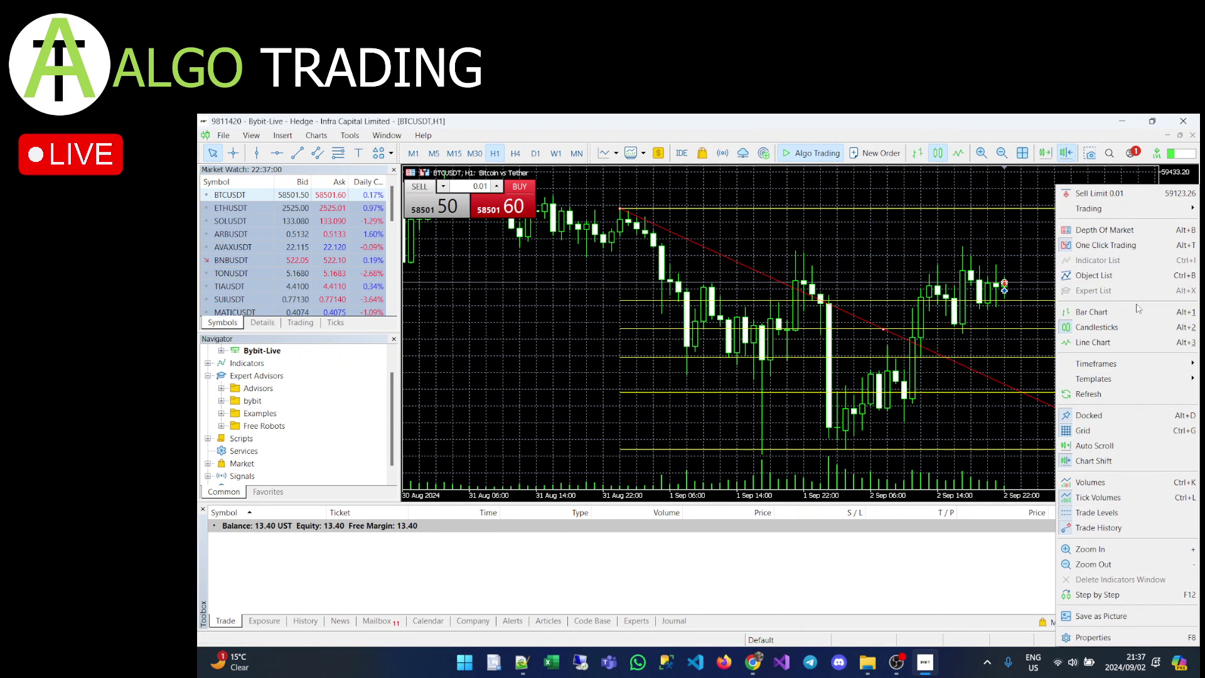
- Delete the H1 Fibo 7271 object from the Object List and close the list
left_click(1112, 278)
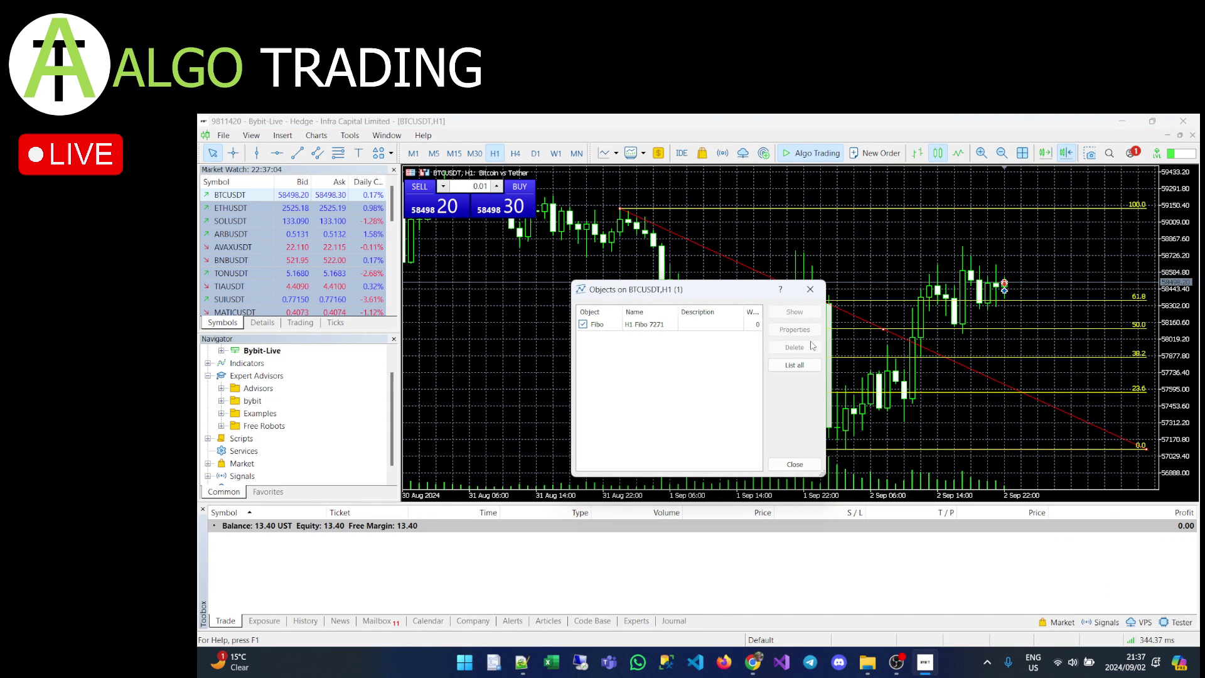
left_click(636, 325)
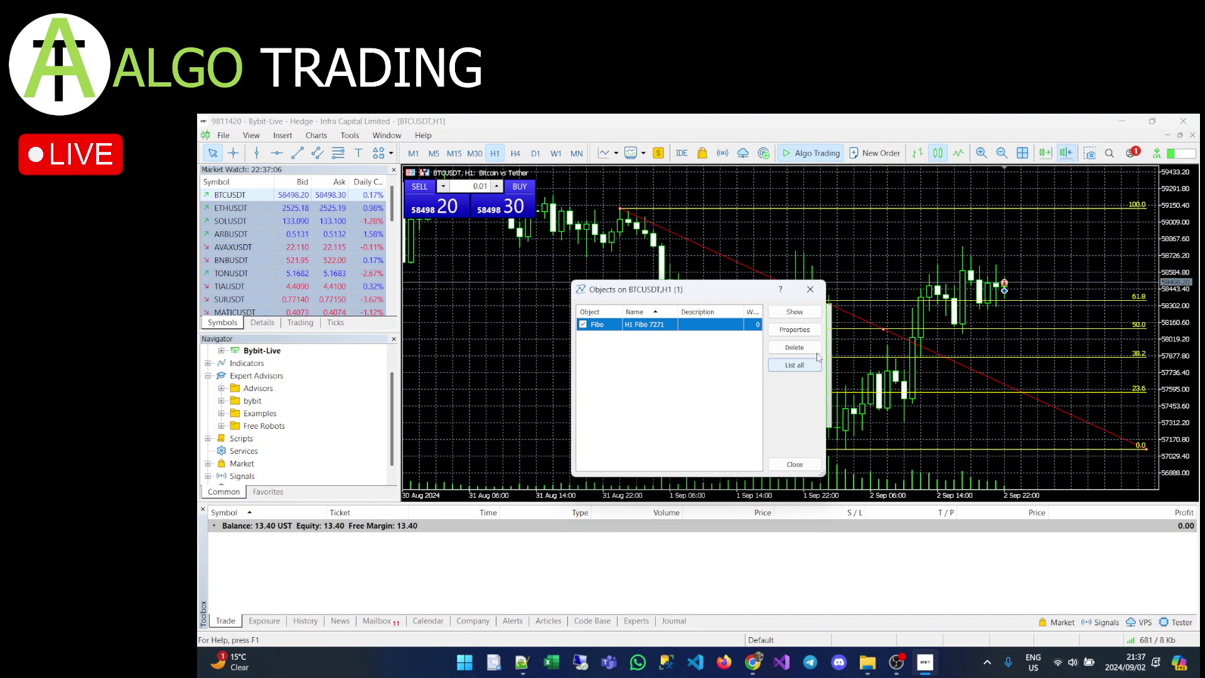
left_click(794, 347)
left_click(813, 469)
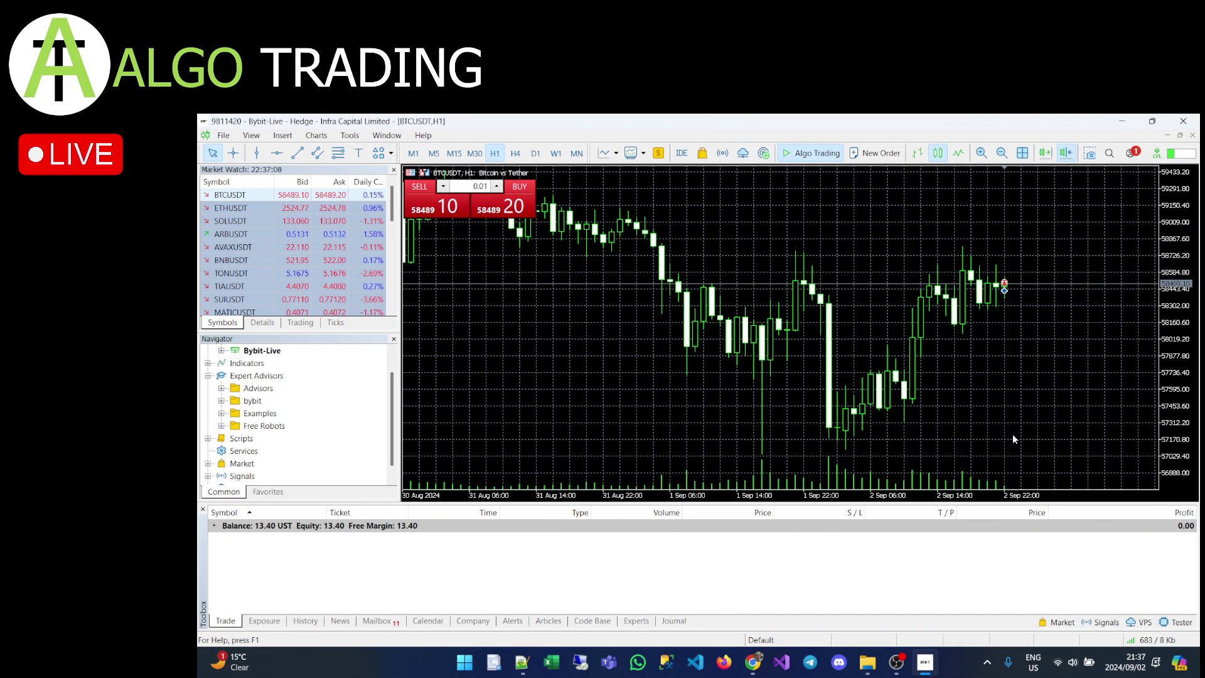